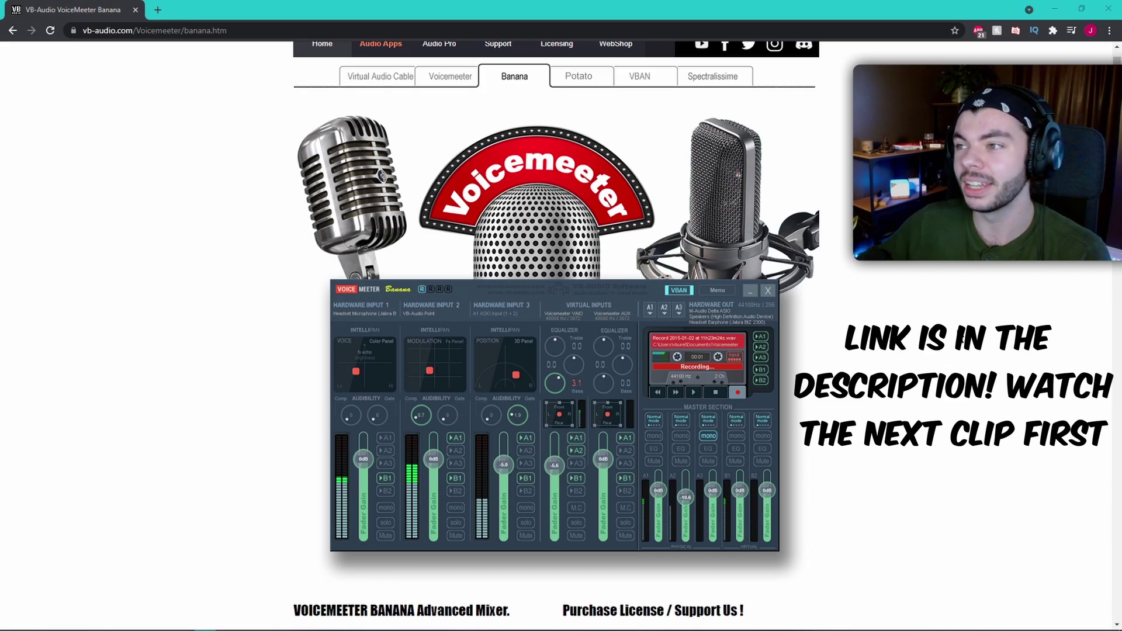
# Step: Scroll the VB-Audio Voicemeeter Banana page down to its Download/Install buttons
pyautogui.scroll(-7, 963, 339)
pyautogui.scroll(5, 947, 373)
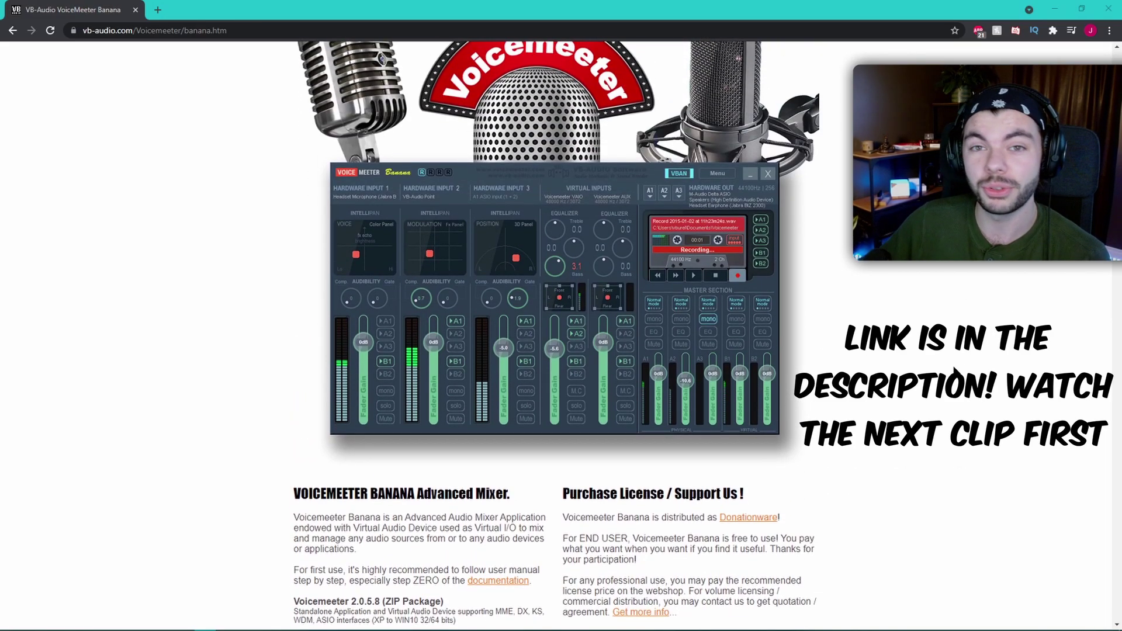
pyautogui.scroll(-4, 825, 347)
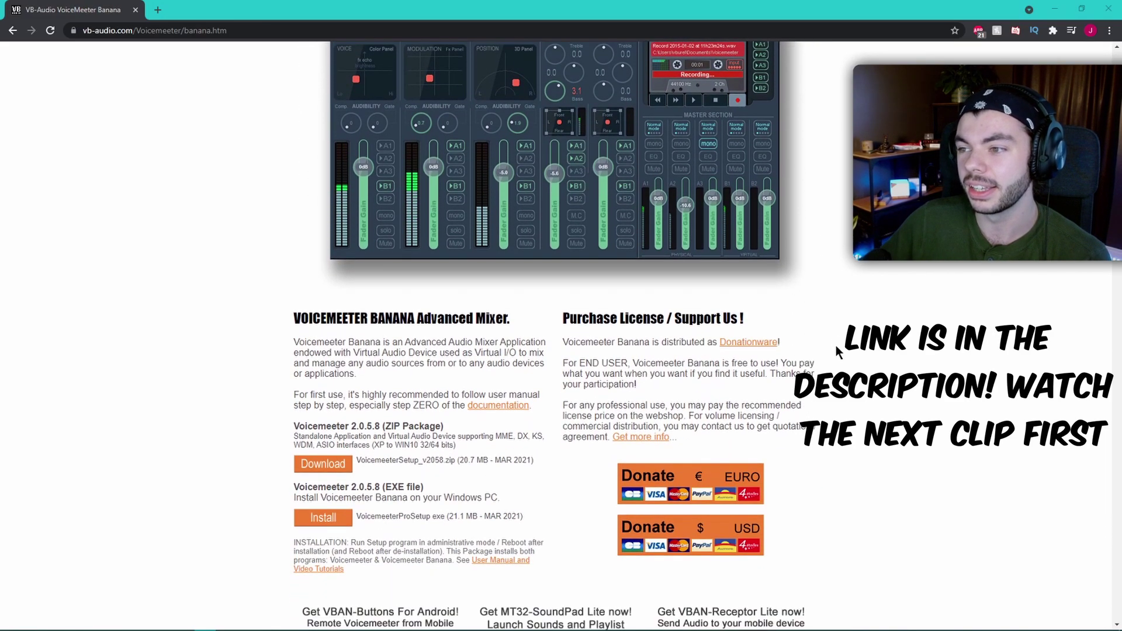
pyautogui.scroll(5, 602, 336)
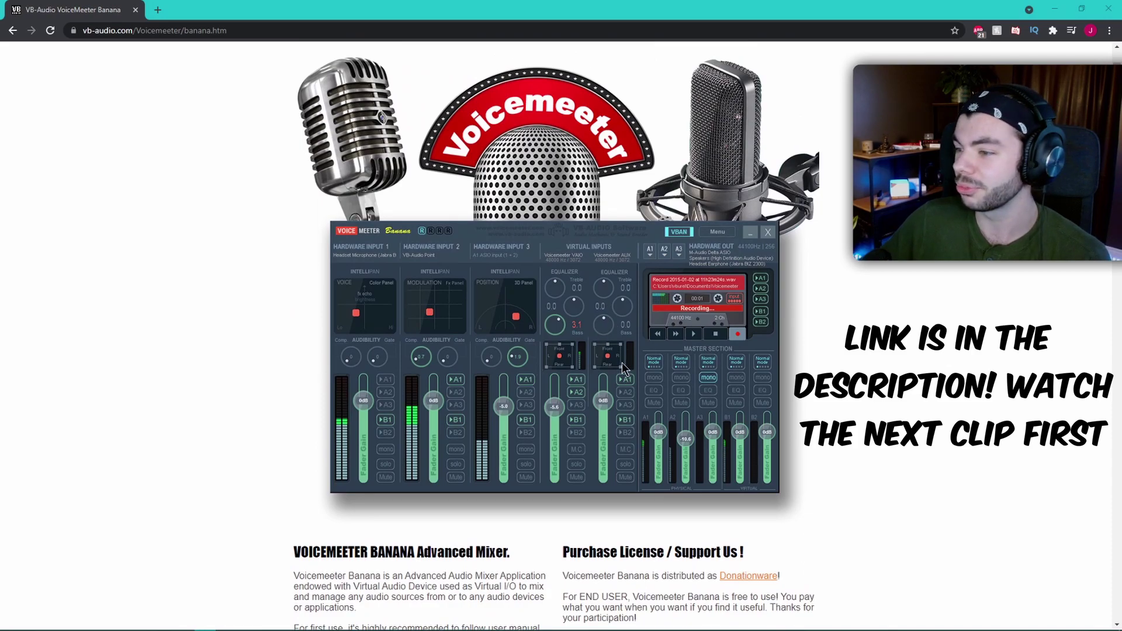
pyautogui.scroll(-2, 622, 362)
pyautogui.scroll(-3, 618, 356)
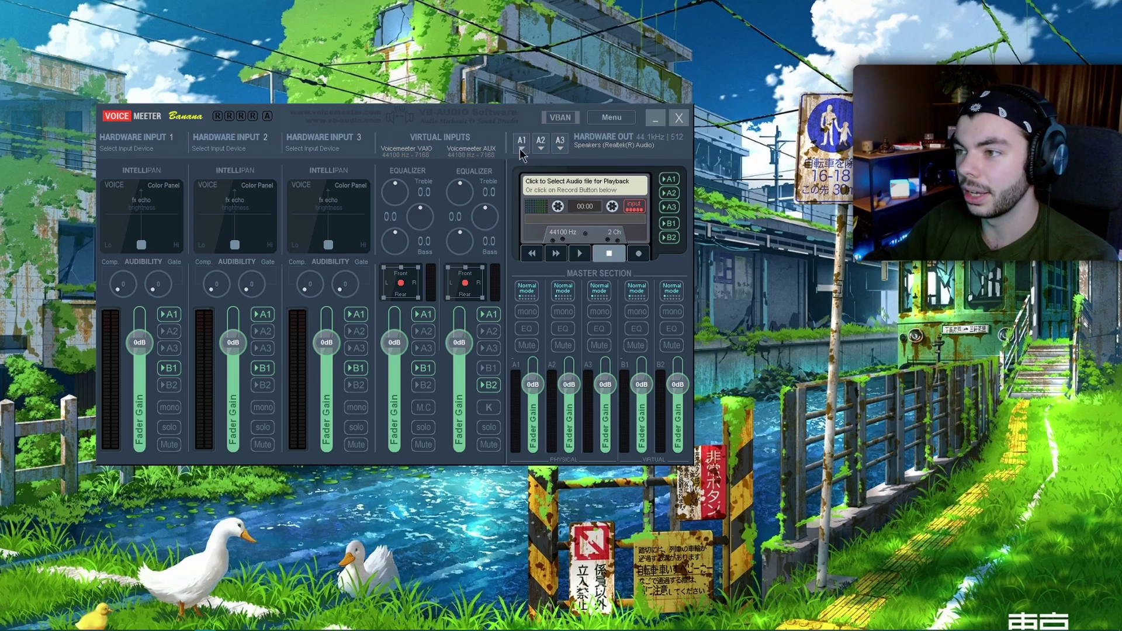
pyautogui.click(520, 149)
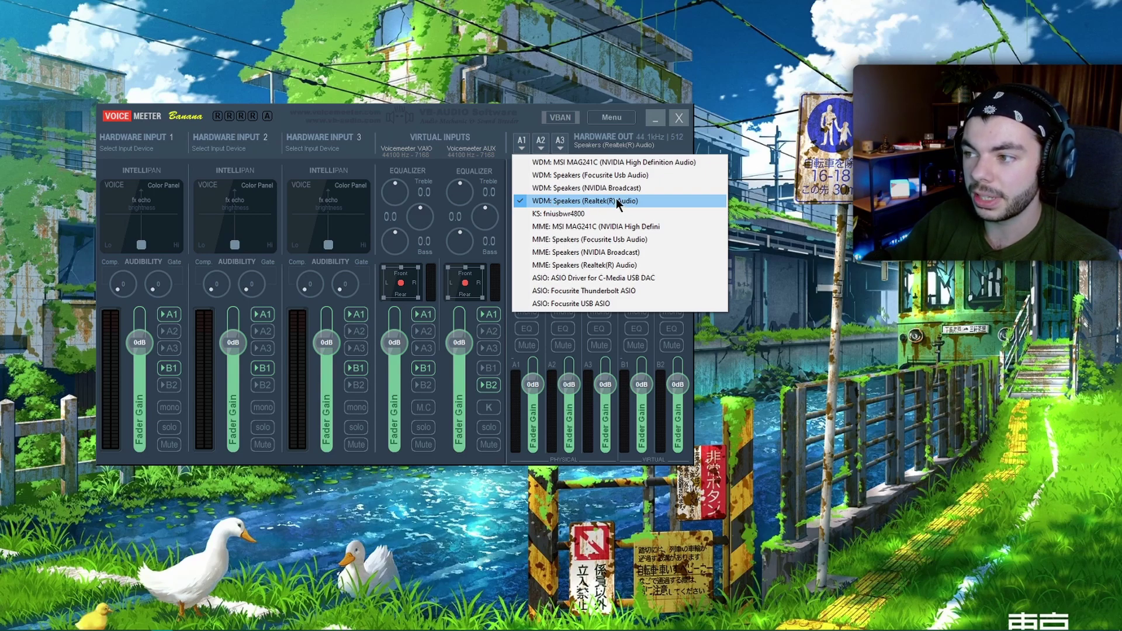
pyautogui.click(595, 202)
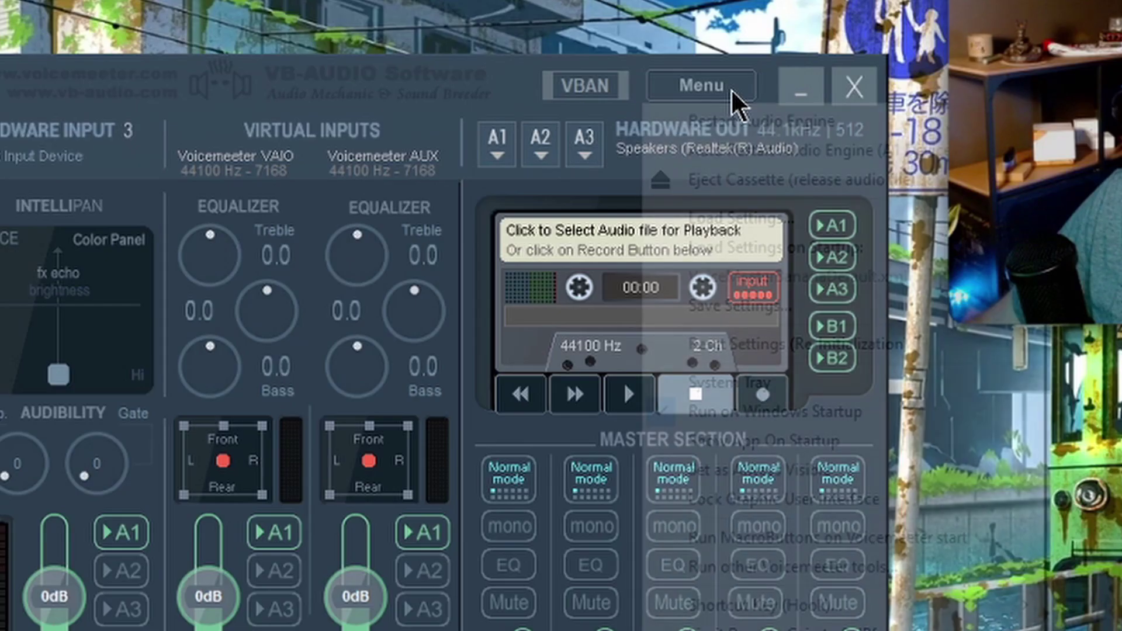
pyautogui.click(757, 157)
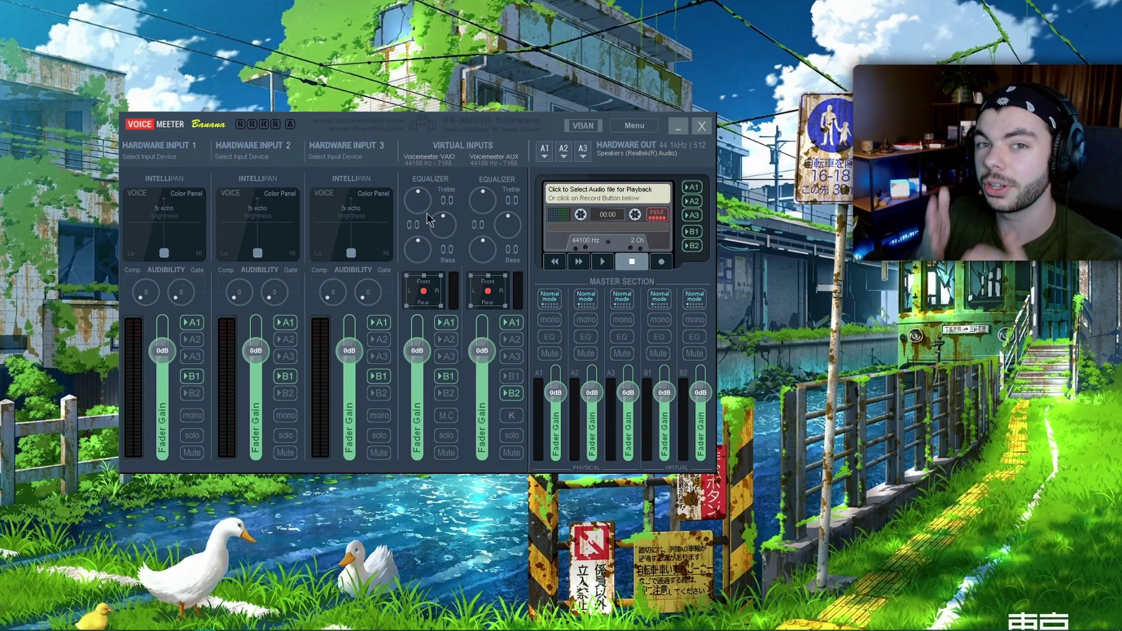
# Step: Open the classic Windows Sound control panel on its Playback device list
pyautogui.moveTo(1004, 626)
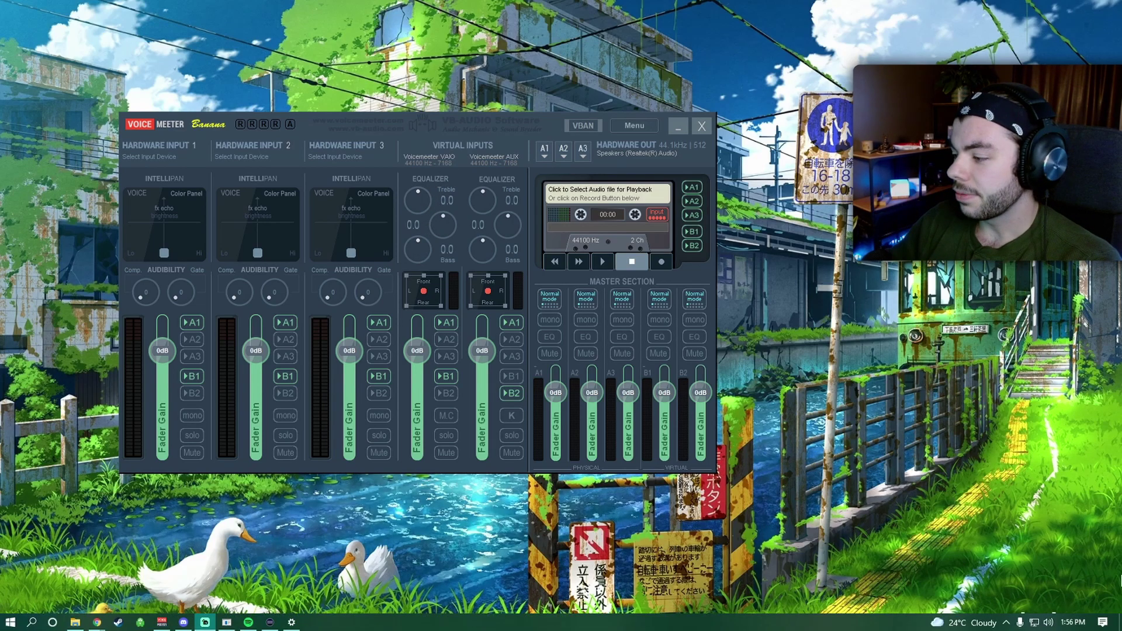
pyautogui.rightClick(1051, 624)
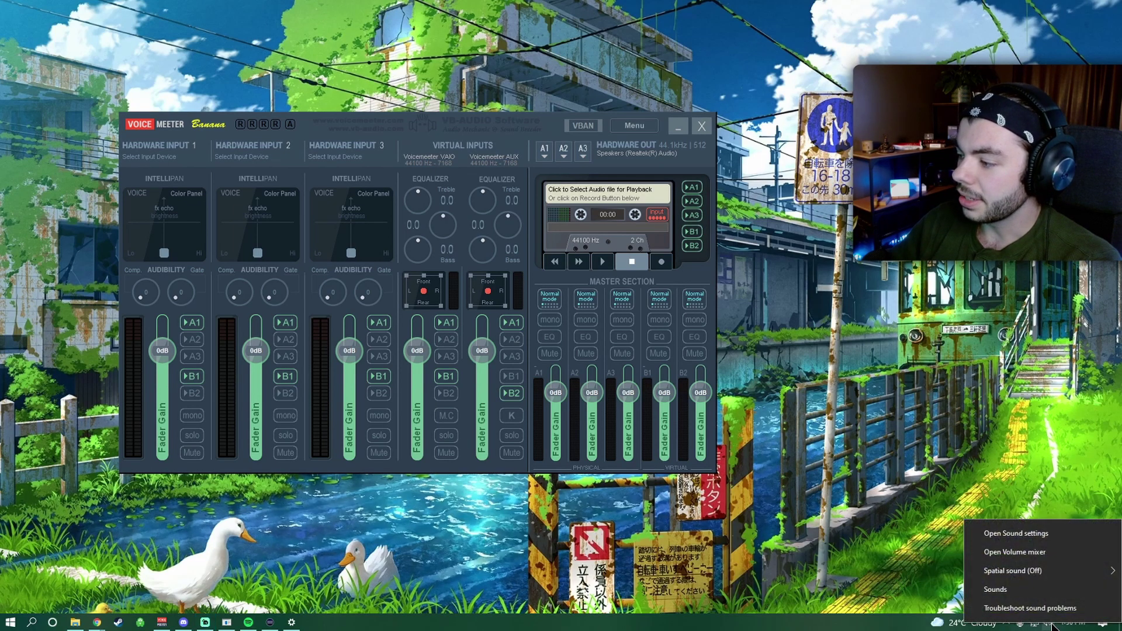
pyautogui.click(1021, 593)
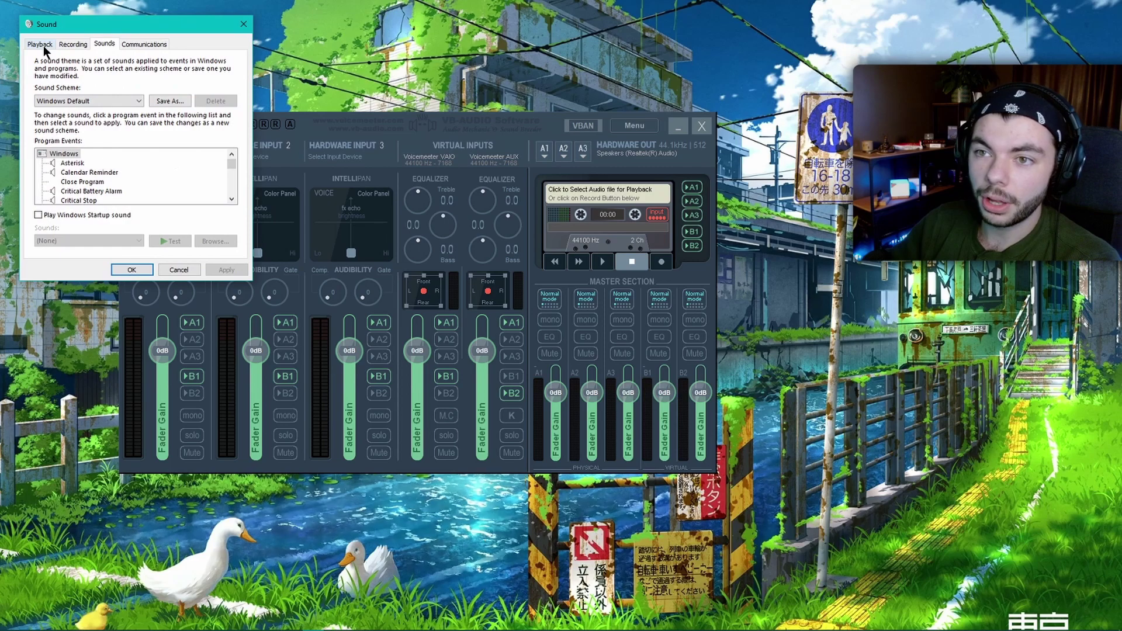
pyautogui.click(41, 45)
pyautogui.scroll(-5, 138, 143)
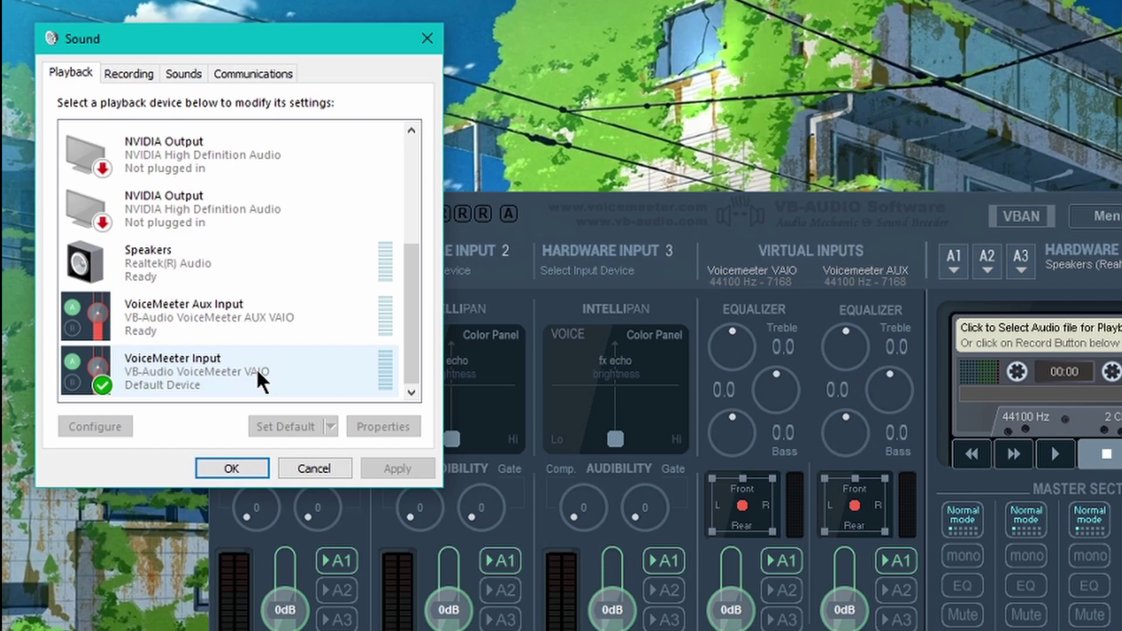
# Step: Set VoiceMeeter Input as the default playback device and close the Sound window
pyautogui.rightClick(146, 211)
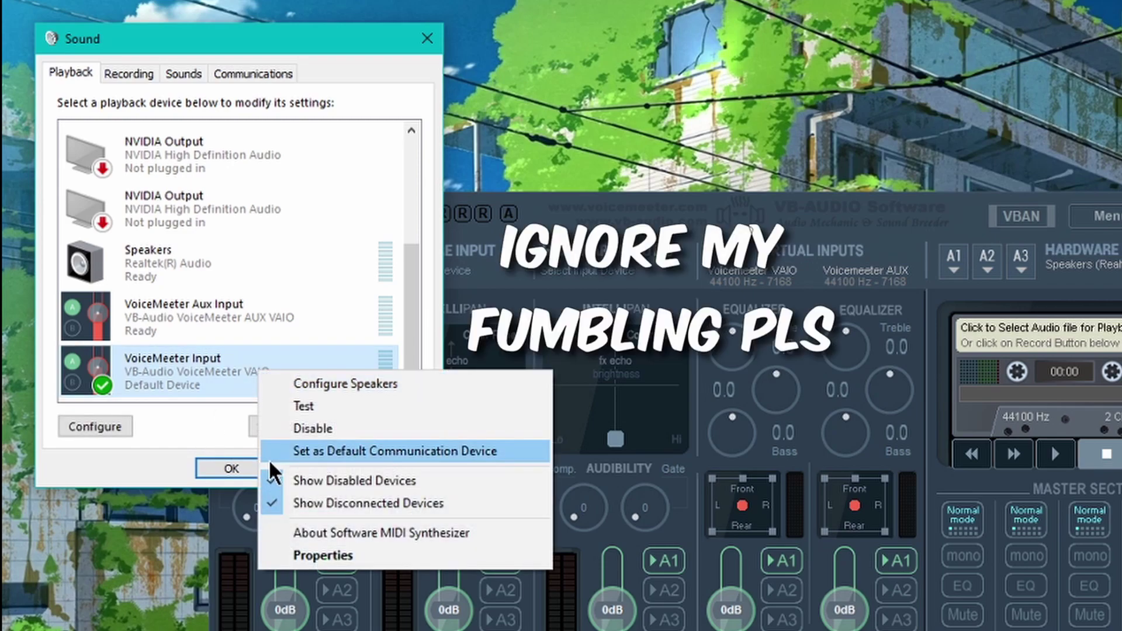
pyautogui.click(185, 448)
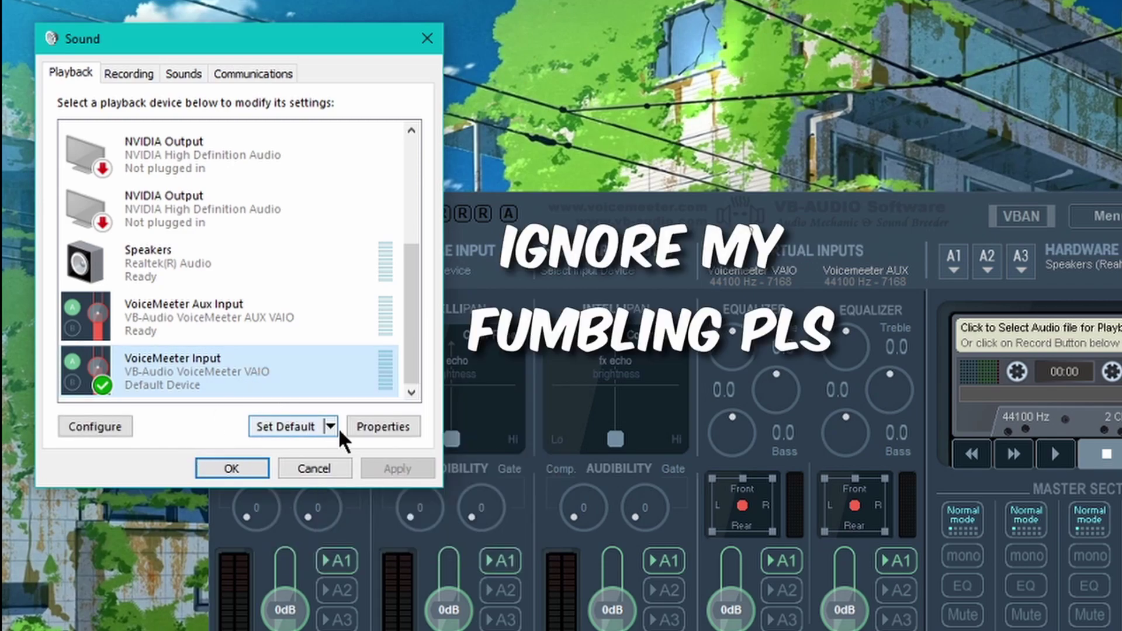
pyautogui.click(284, 423)
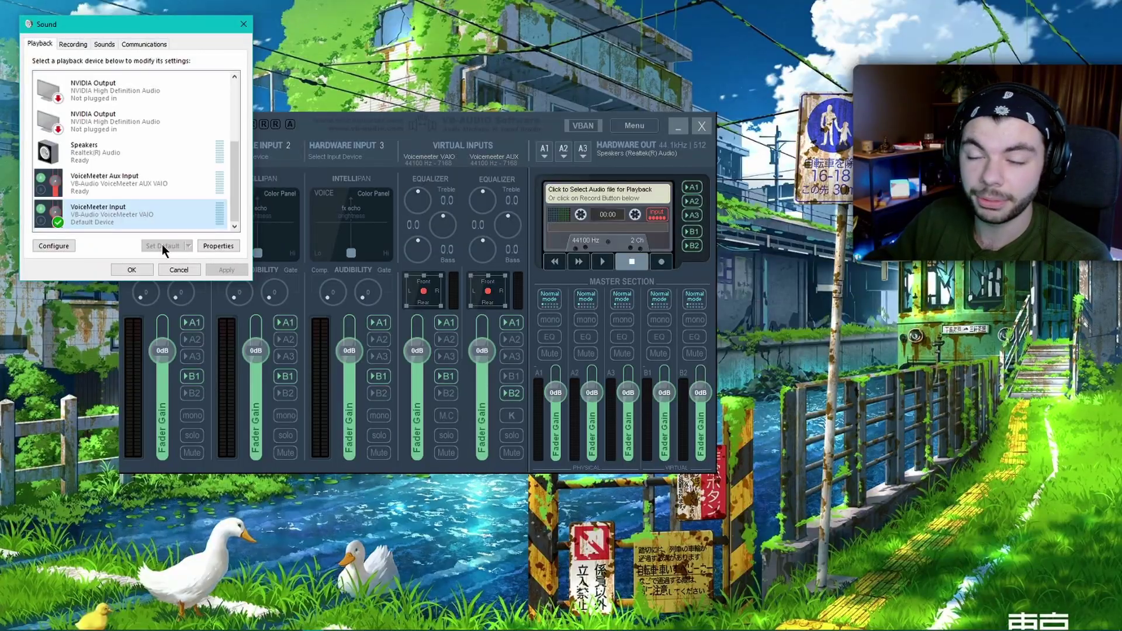
pyautogui.click(154, 182)
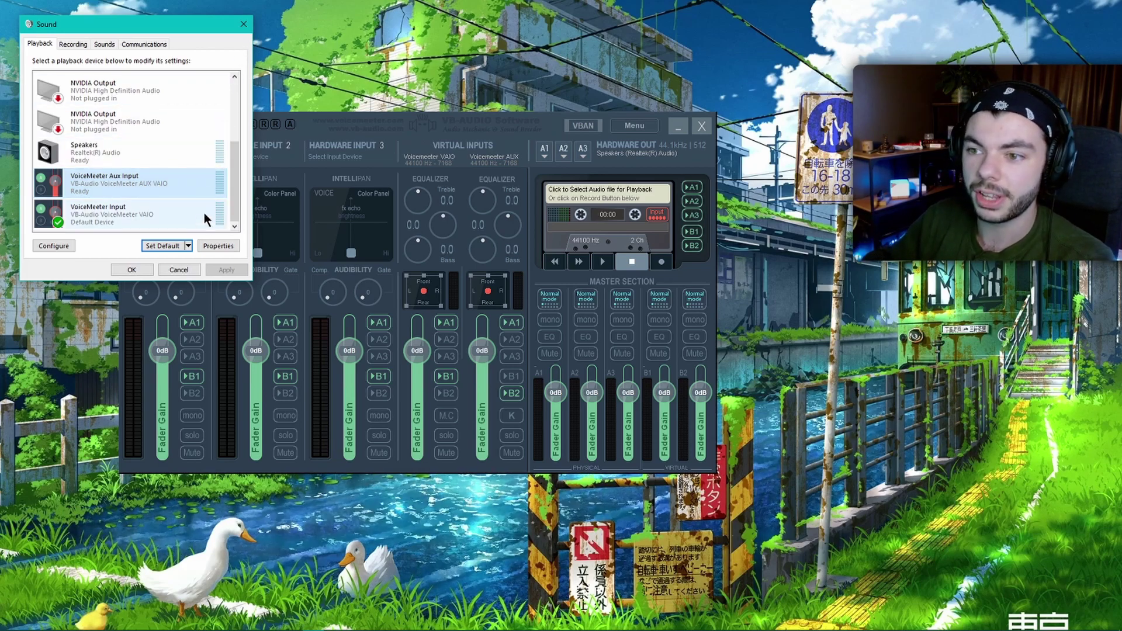
pyautogui.press('Escape')
# Step: Open App volume and device preferences, keeping the master output on VoiceMeeter Input
pyautogui.click(32, 623)
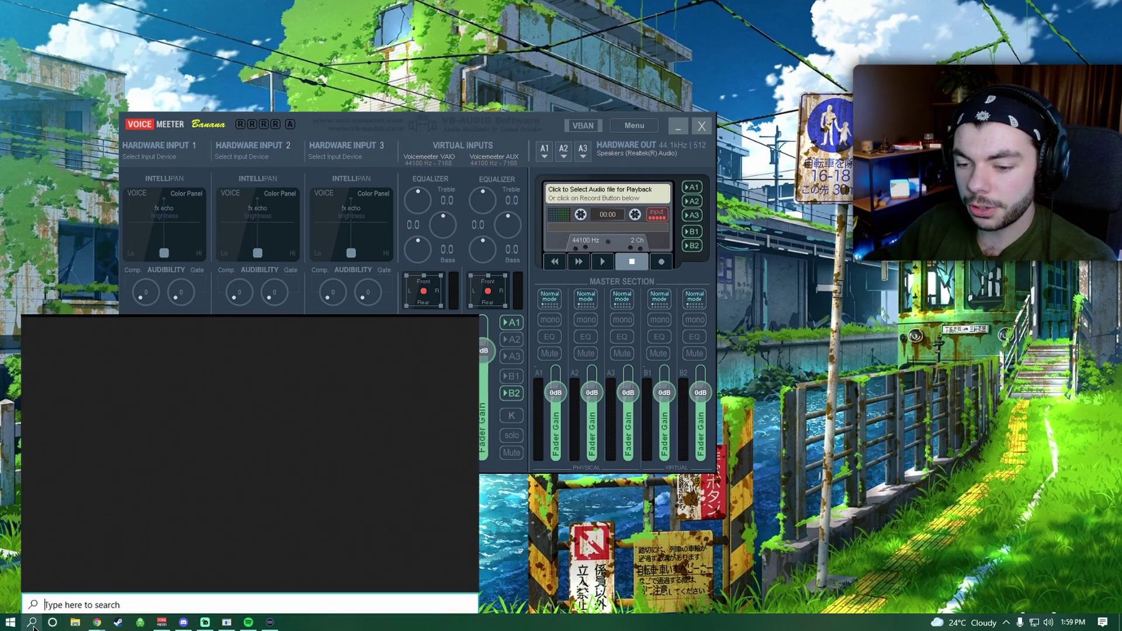
pyautogui.write('app volu')
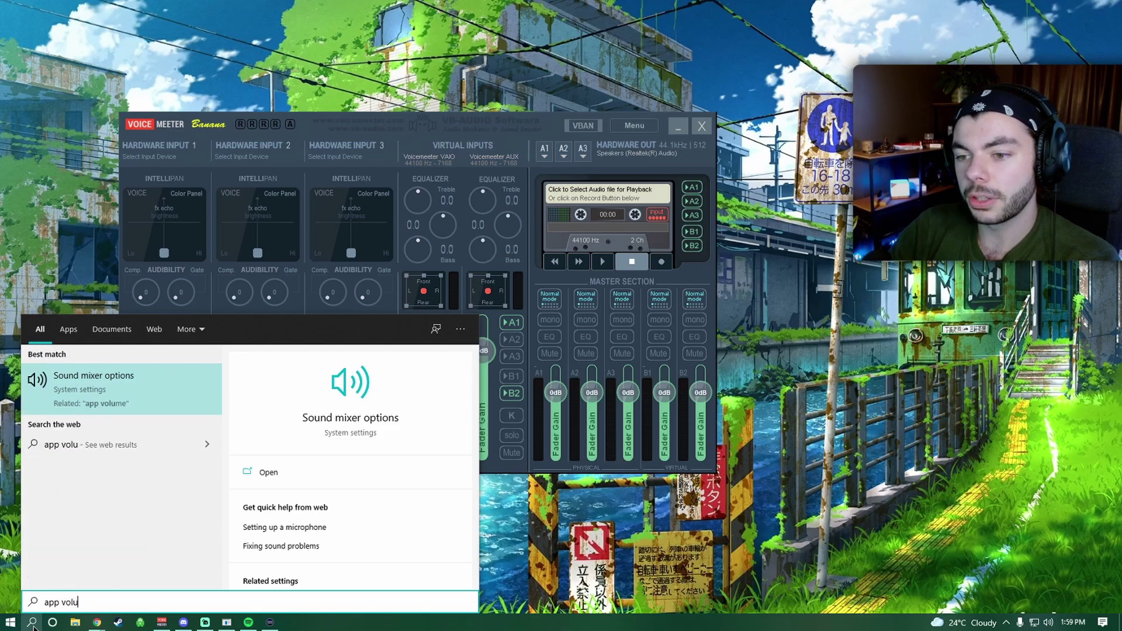
pyautogui.click(171, 375)
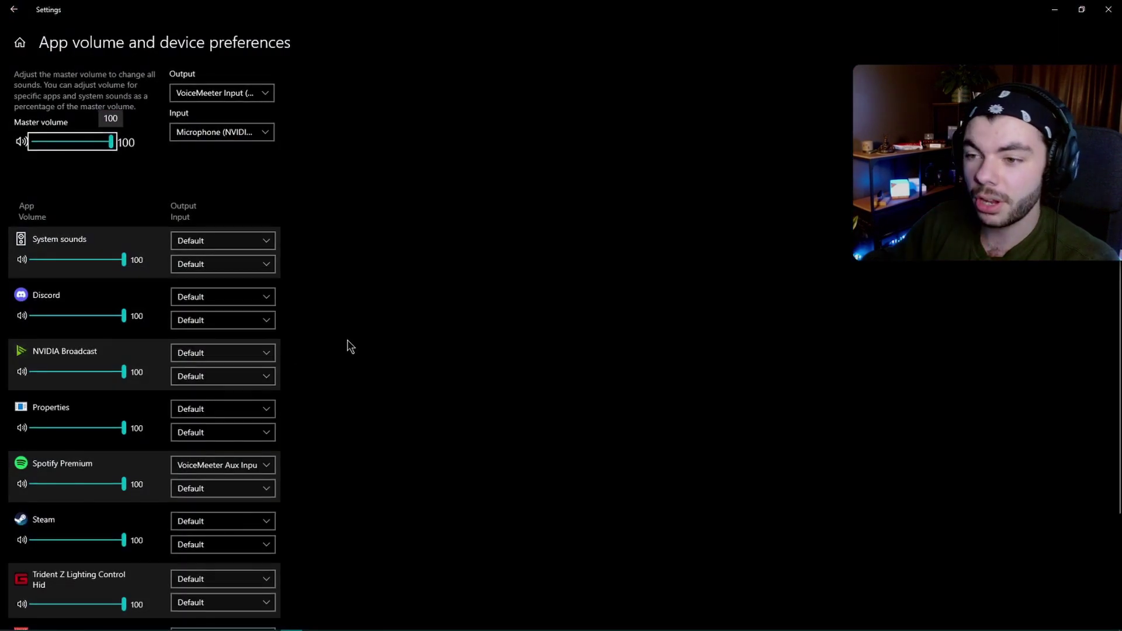
pyautogui.click(234, 98)
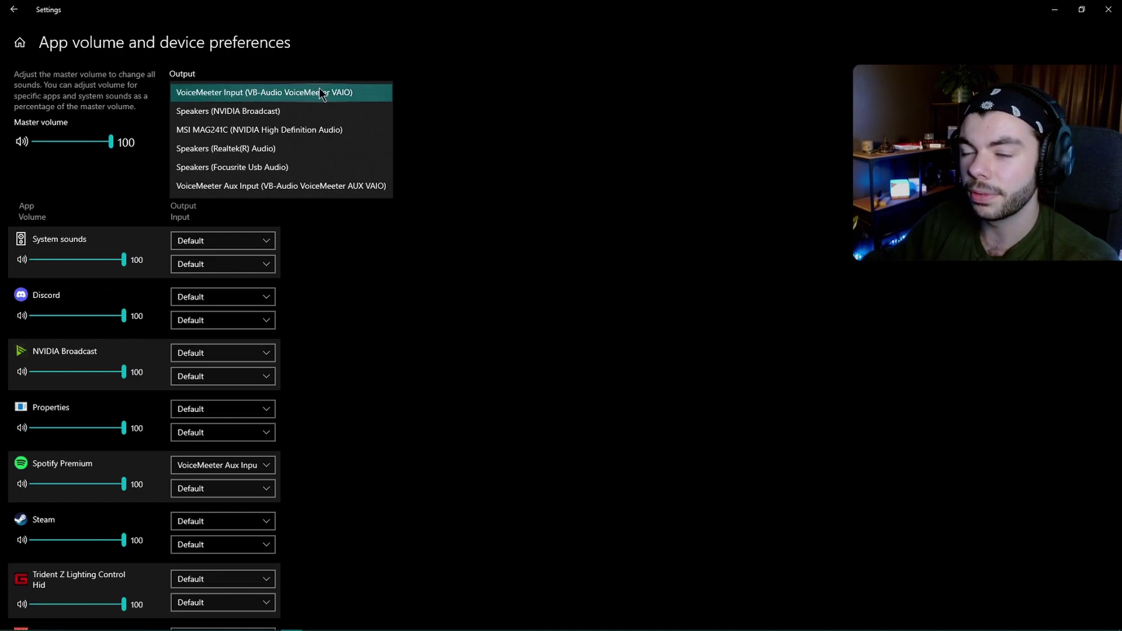
pyautogui.click(584, 169)
# Step: Set Spotify Premium's output device to VoiceMeeter Aux Input
pyautogui.scroll(-3, 416, 256)
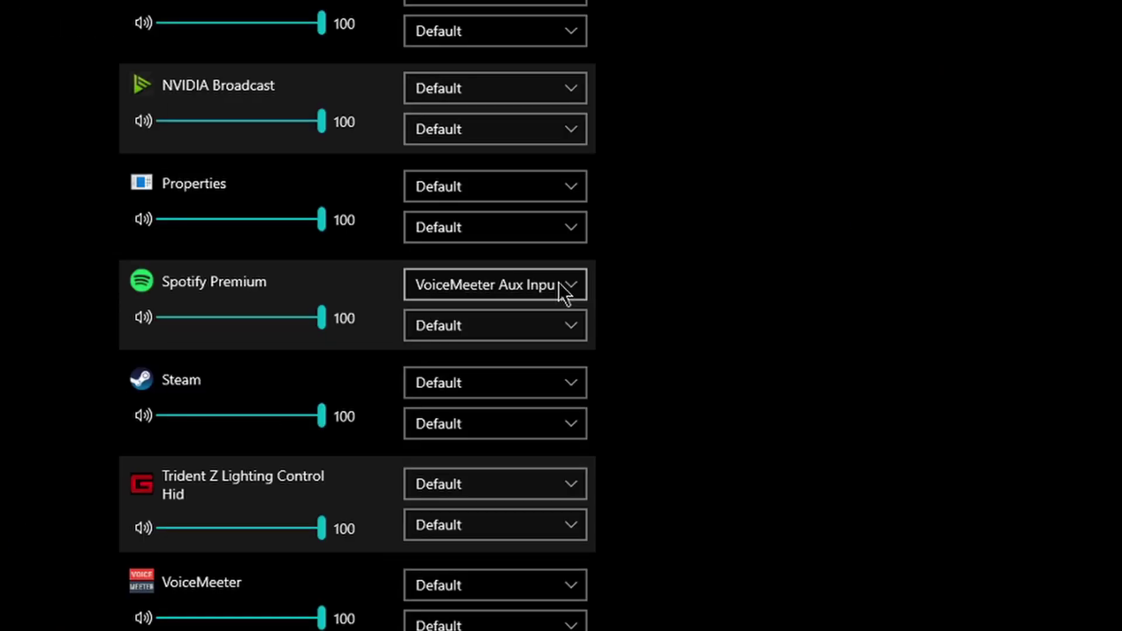
pyautogui.click(559, 283)
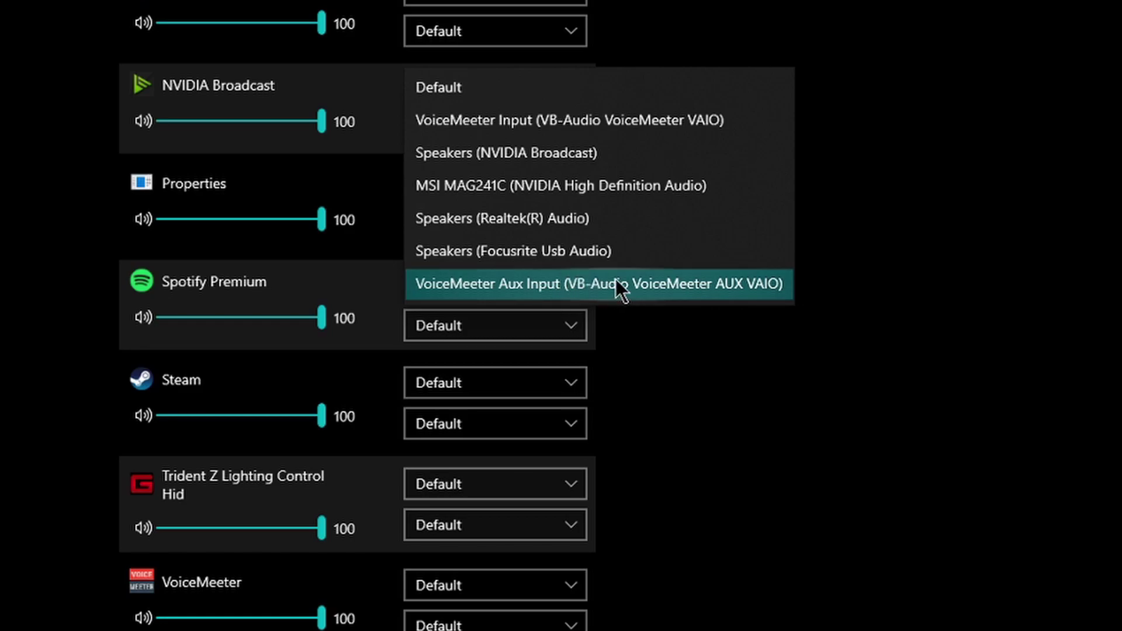
pyautogui.click(751, 283)
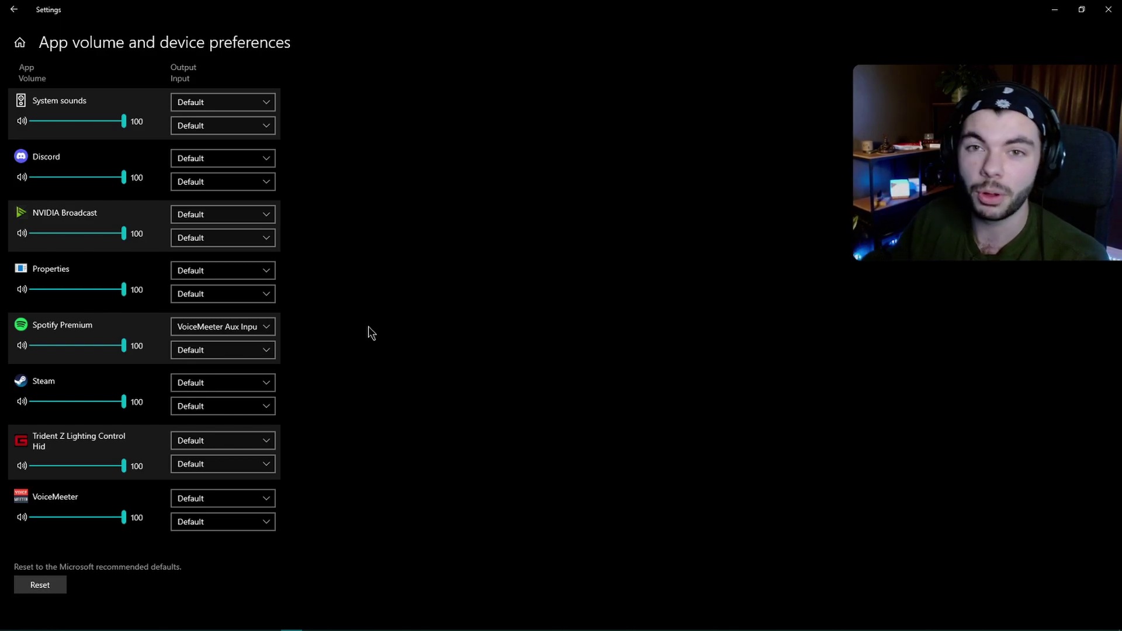
pyautogui.click(271, 328)
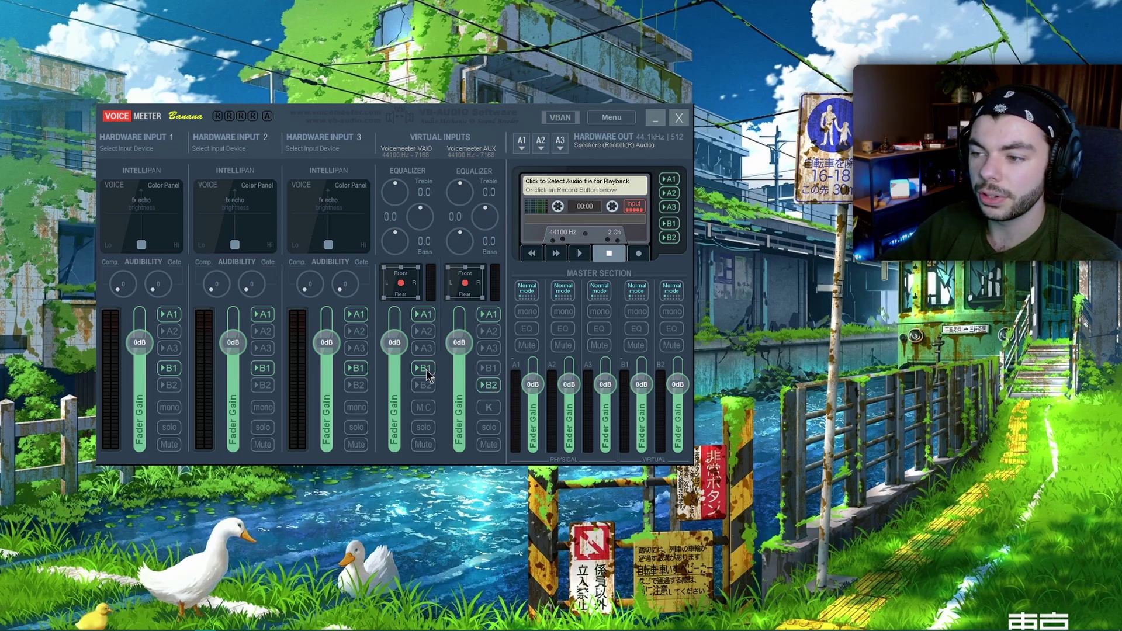
# Step: Route the Voicemeeter AUX strip to bus B2 and bring up Spotify's playlist window
pyautogui.click(495, 385)
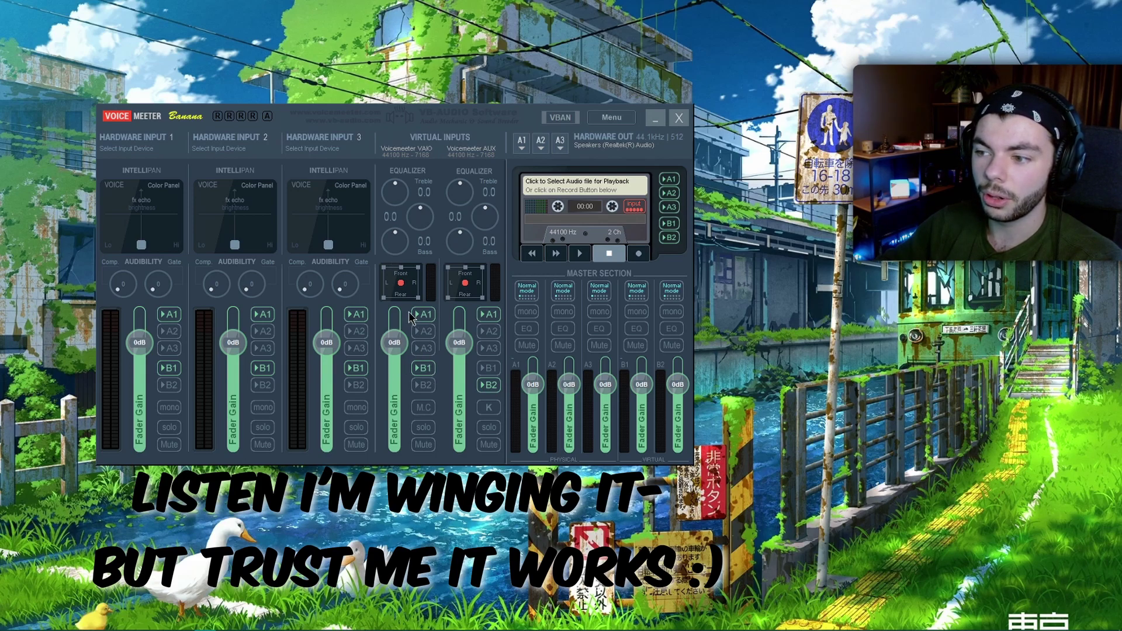
pyautogui.click(489, 384)
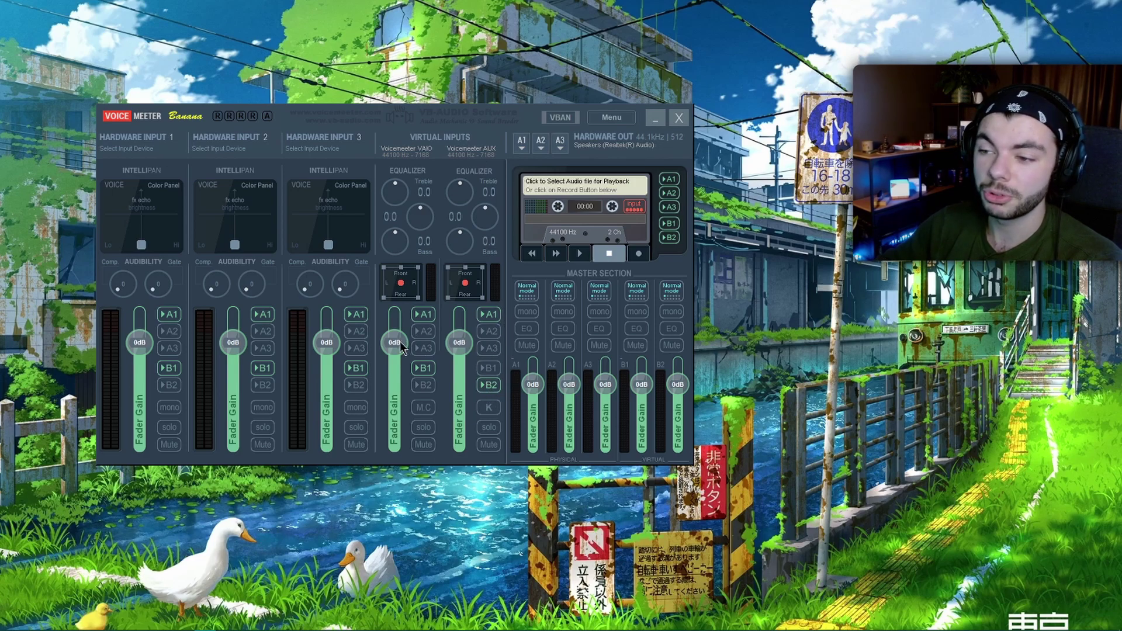
pyautogui.hotkey('alt', 'Tab')
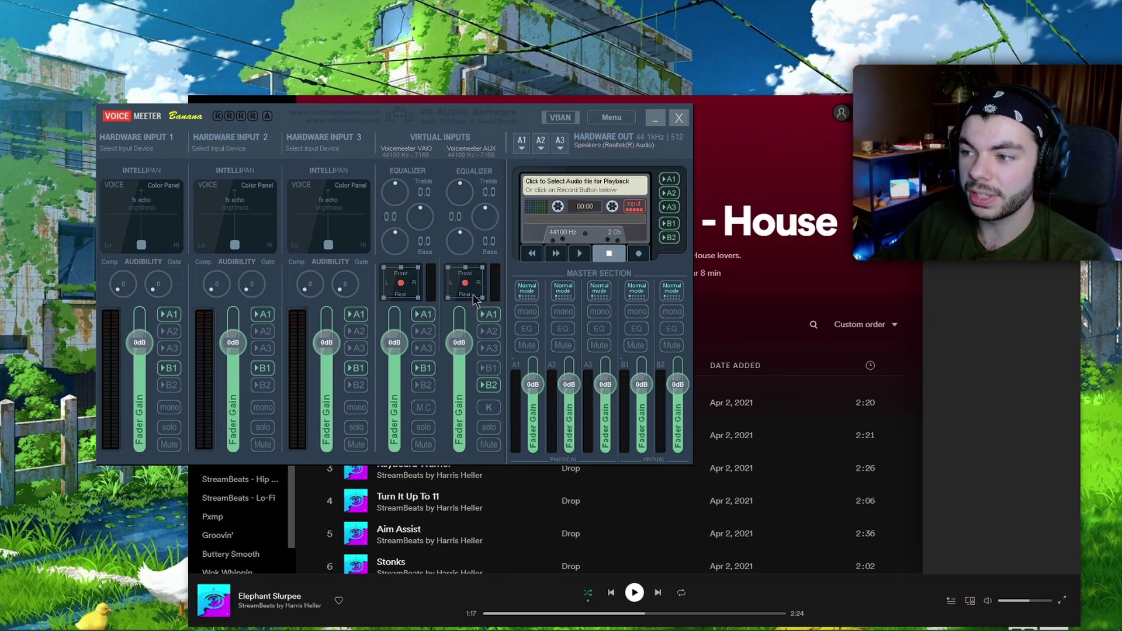
# Step: Play the StreamBeats - House playlist, leaving Hardware Input 1's device unchanged
pyautogui.click(634, 592)
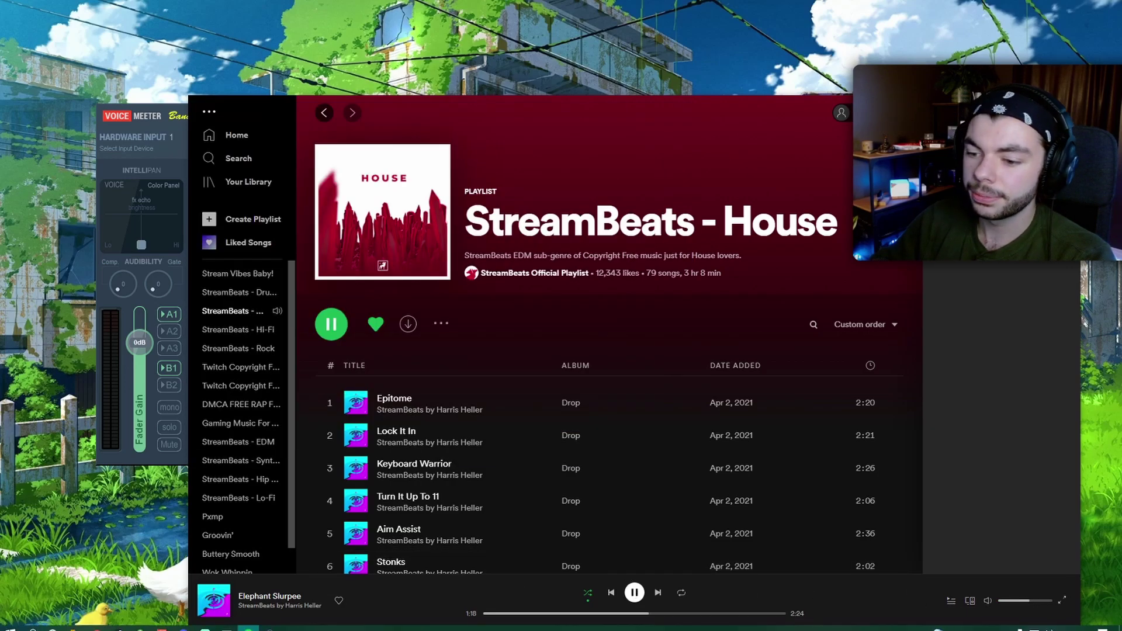
pyautogui.click(101, 140)
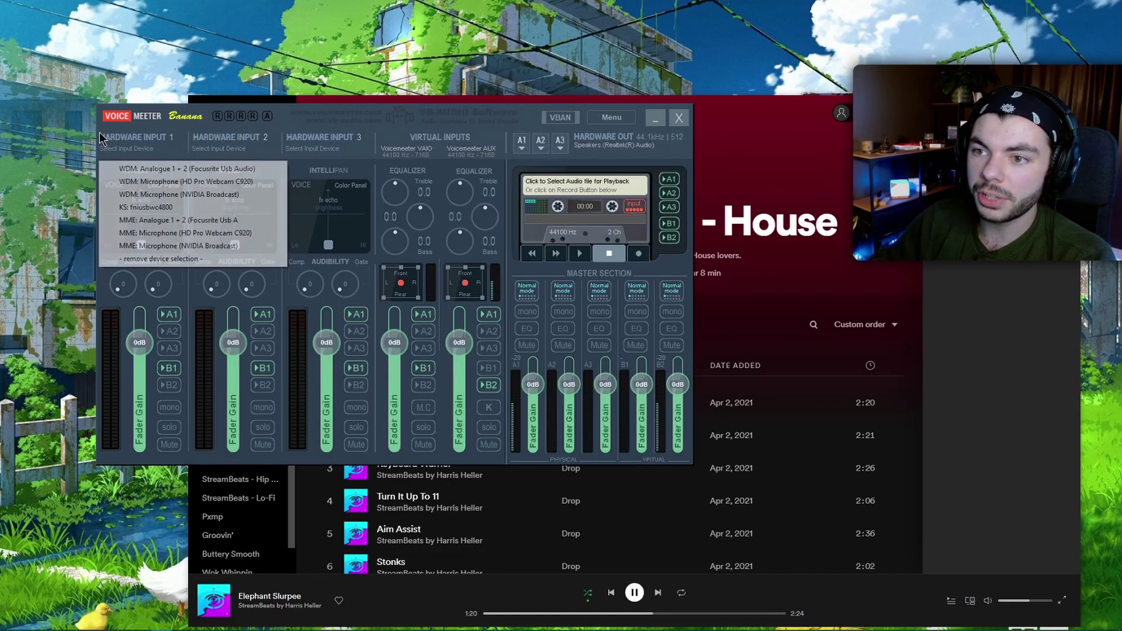
pyautogui.click(102, 130)
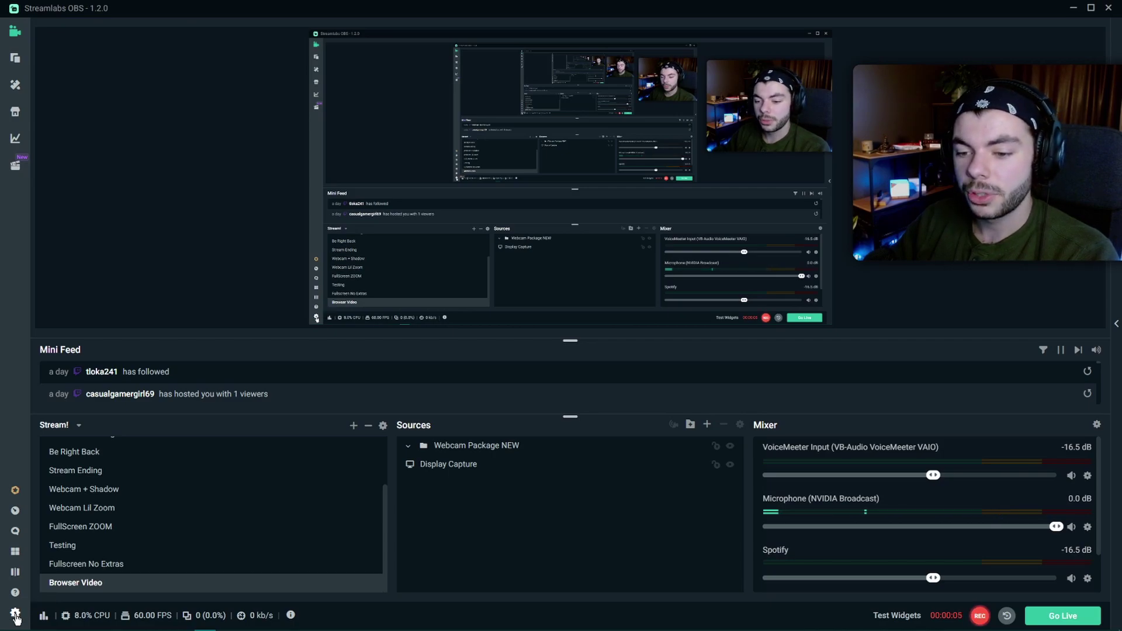
pyautogui.click(15, 614)
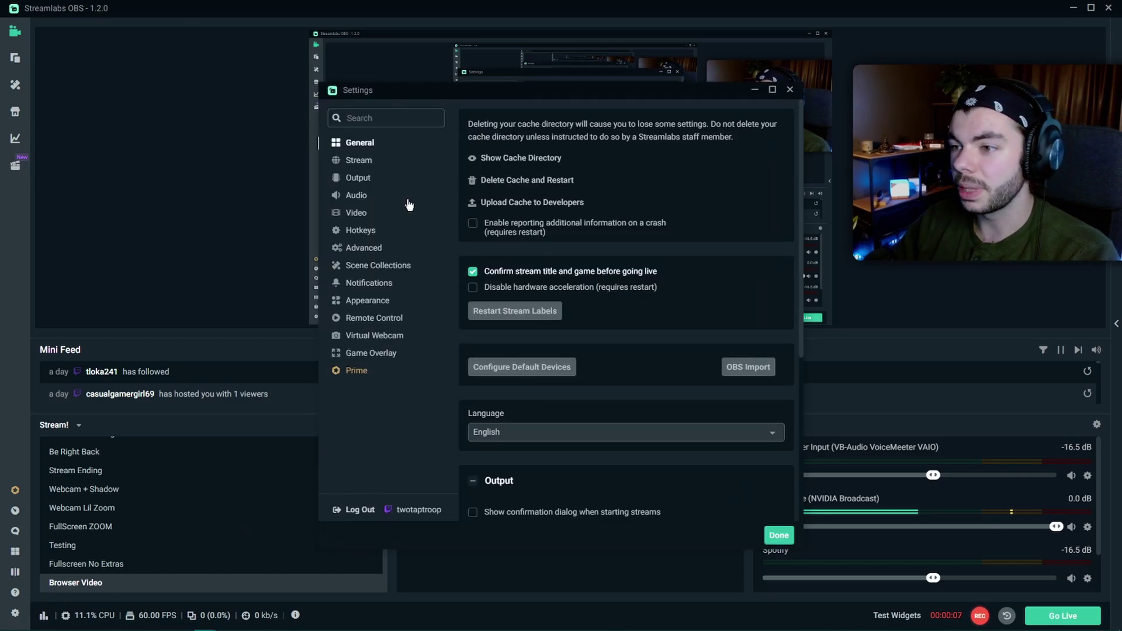
pyautogui.click(367, 178)
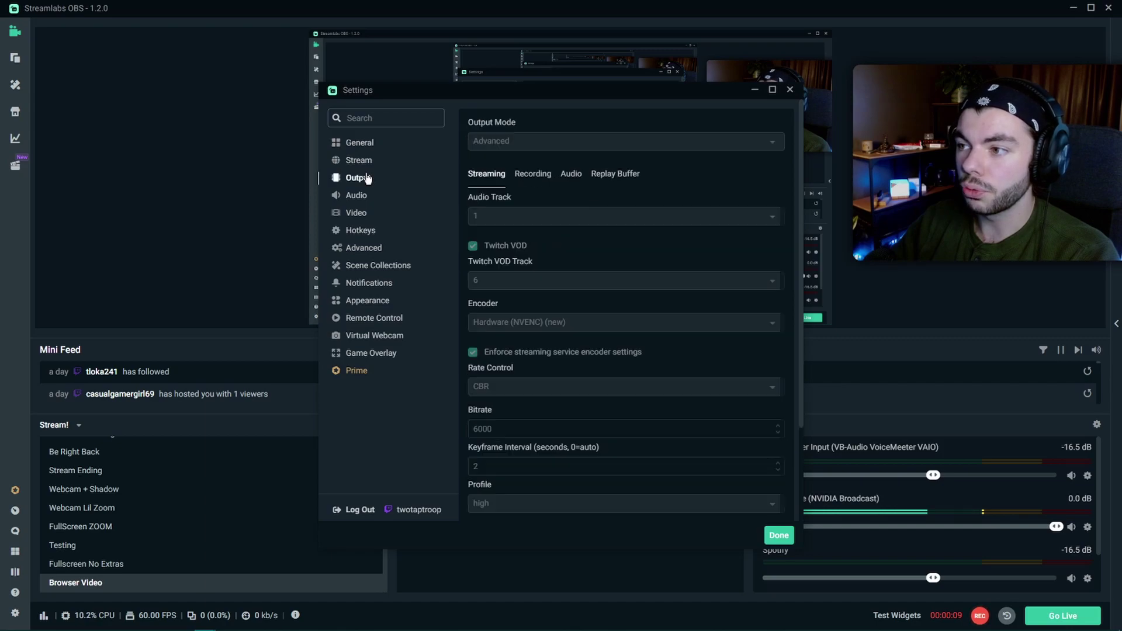
pyautogui.click(538, 183)
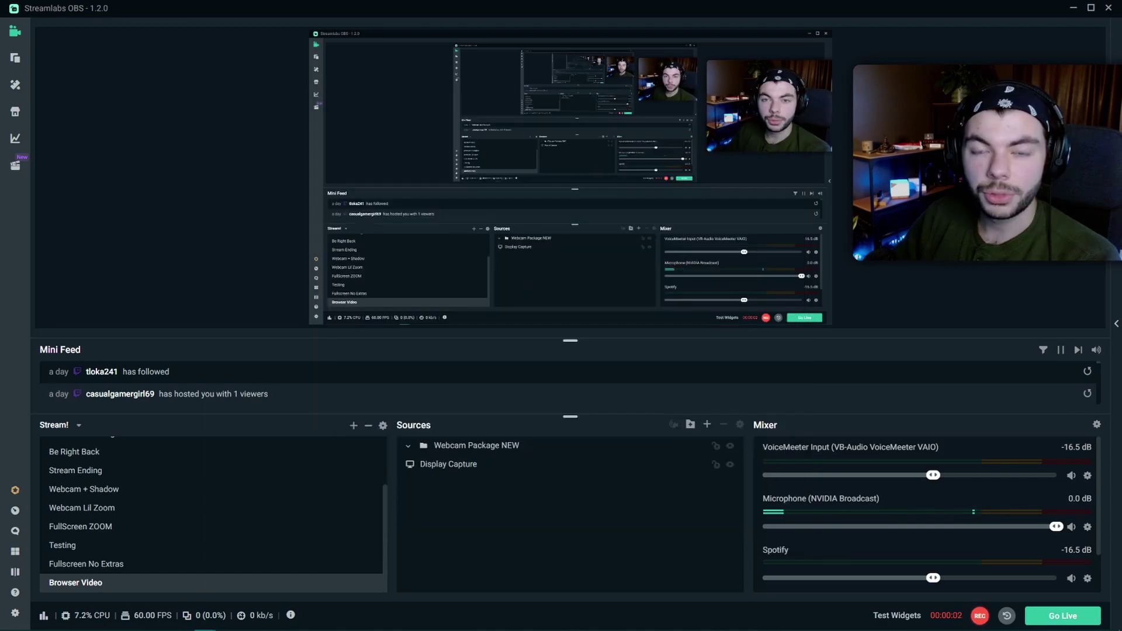
pyautogui.click(14, 614)
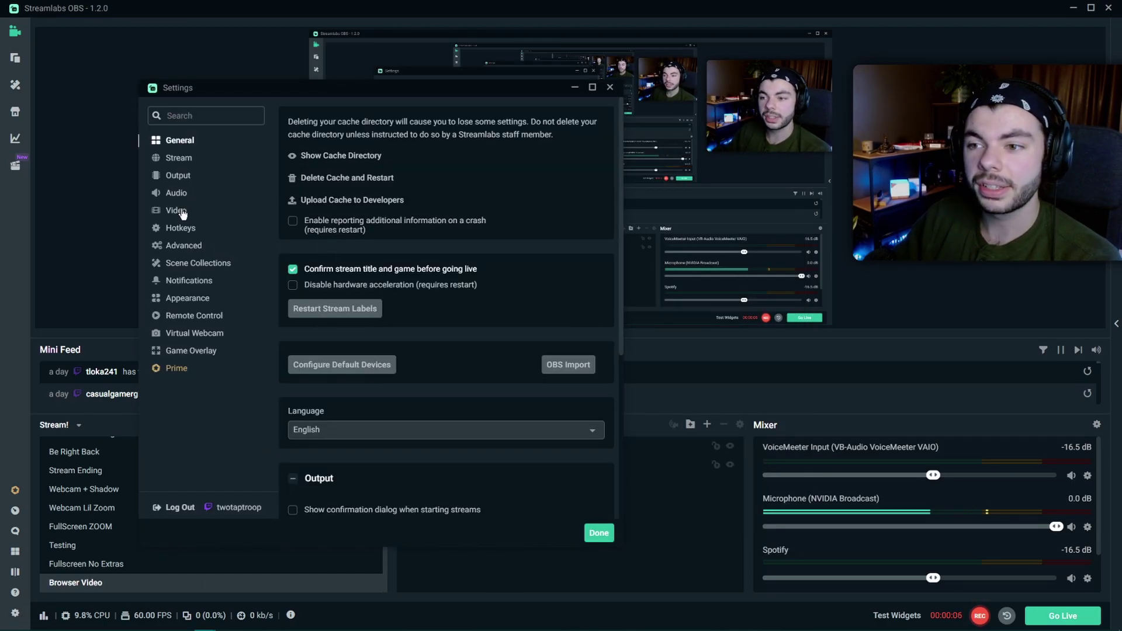
pyautogui.click(188, 195)
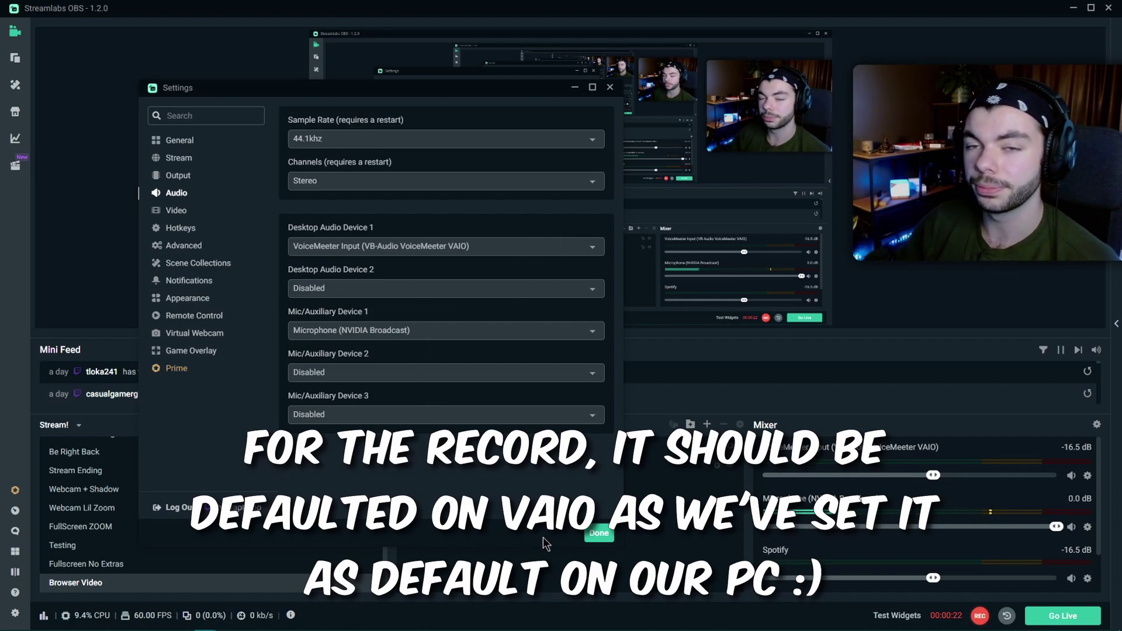
pyautogui.click(598, 532)
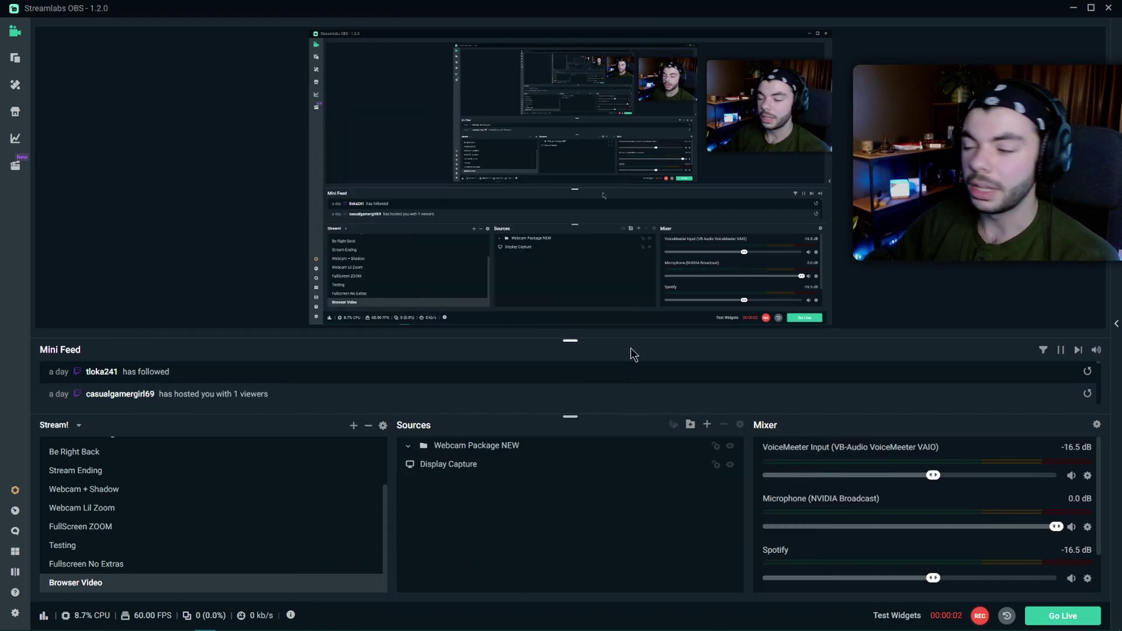
# Step: Add the existing Spotify Audio Output Capture source with its device set to VoiceMeeter Aux Input
pyautogui.click(708, 424)
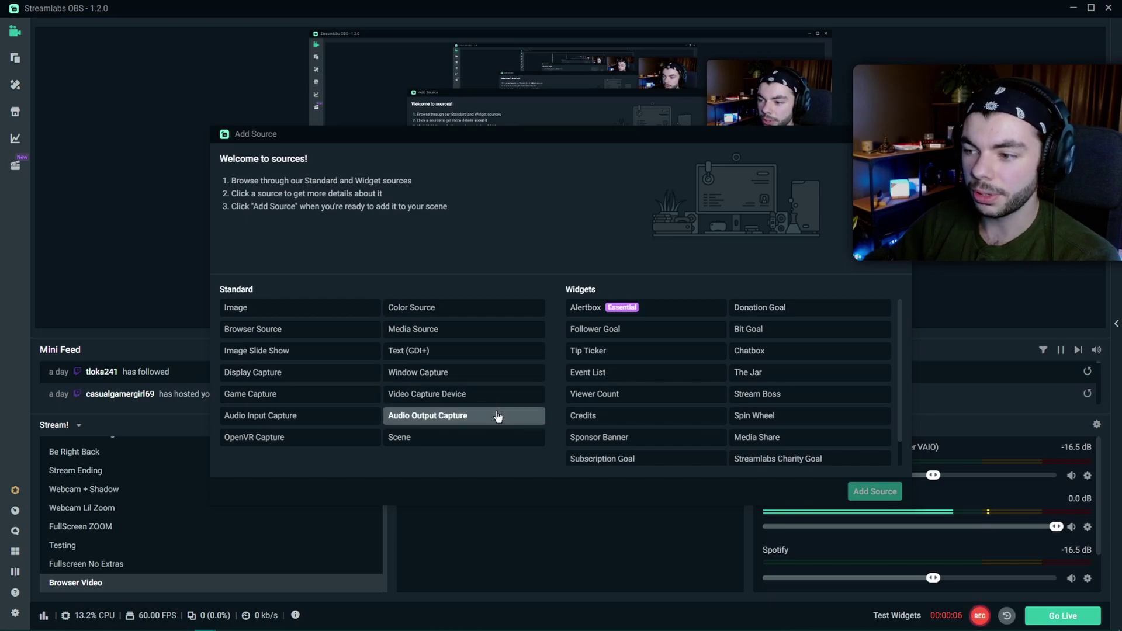
pyautogui.click(501, 416)
pyautogui.click(861, 486)
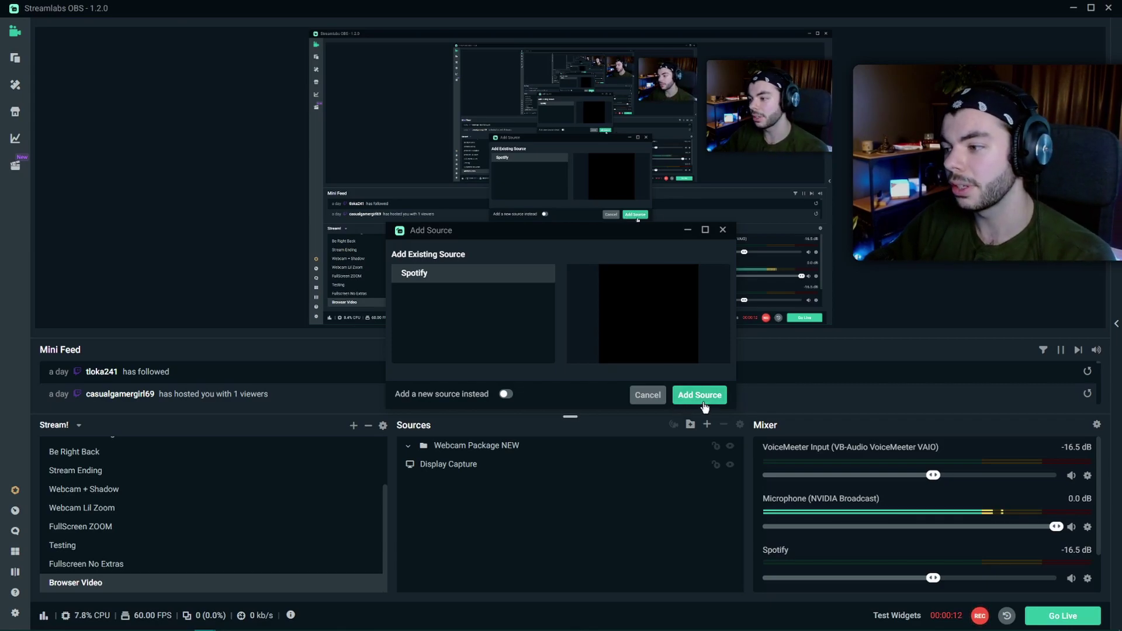
pyautogui.click(703, 400)
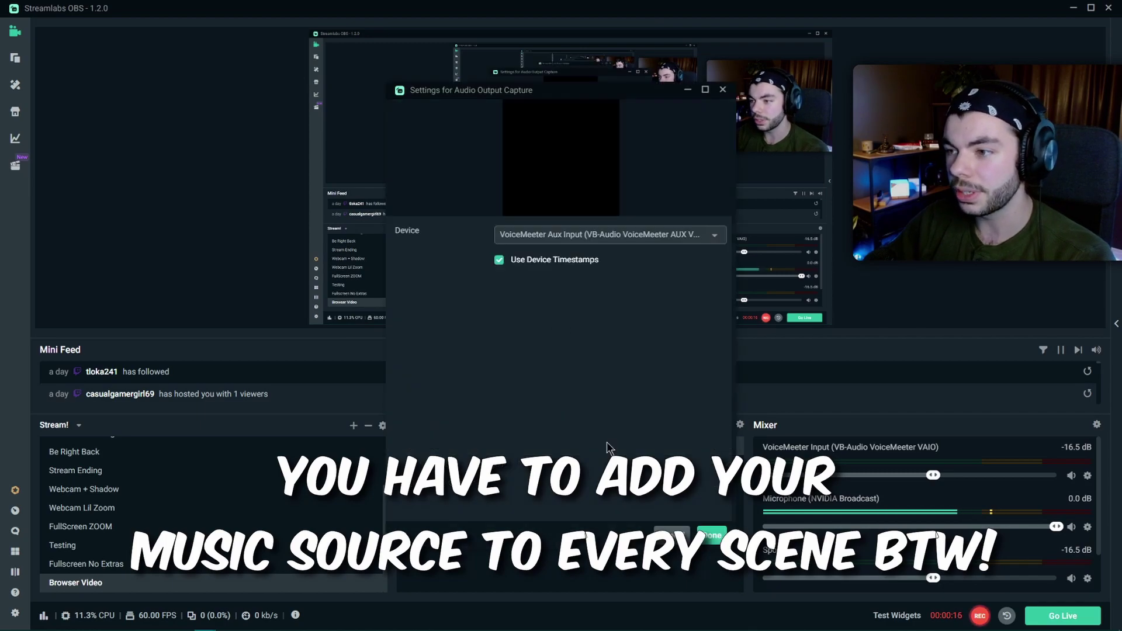
pyautogui.click(617, 236)
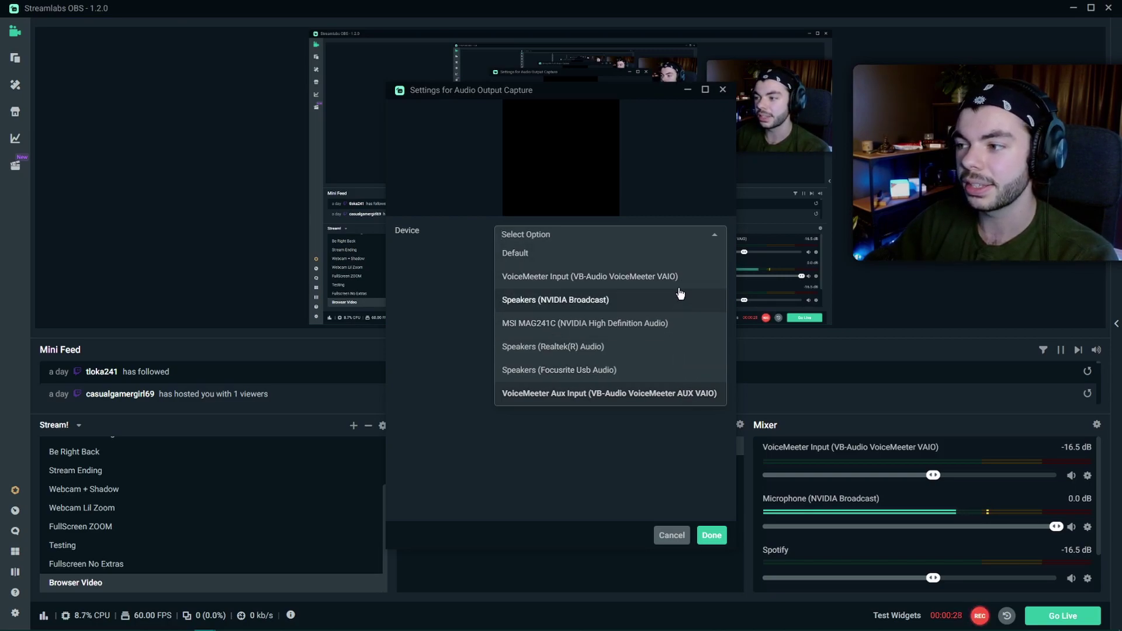
pyautogui.click(647, 401)
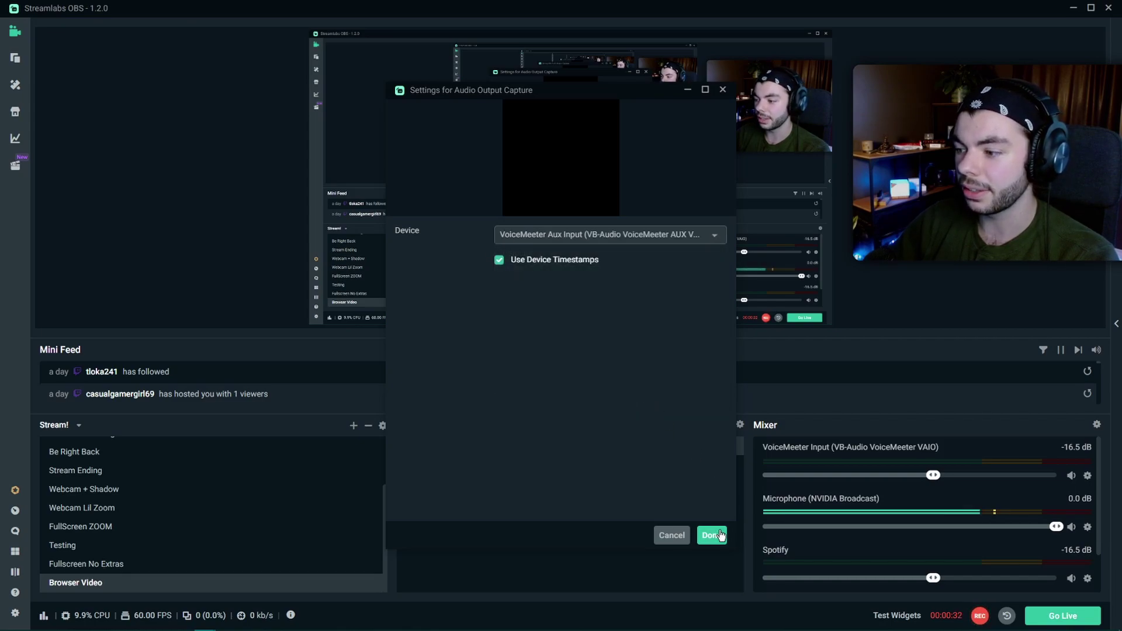
pyautogui.click(714, 536)
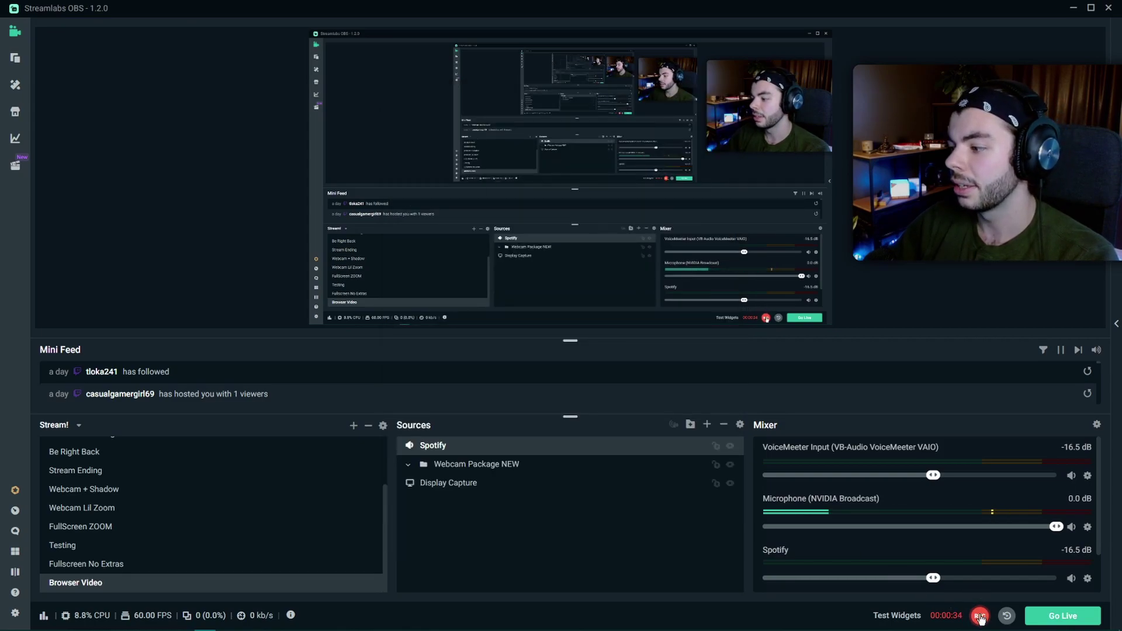
# Step: Resume Spotify playback from its taskbar thumbnail preview
pyautogui.moveTo(234, 628)
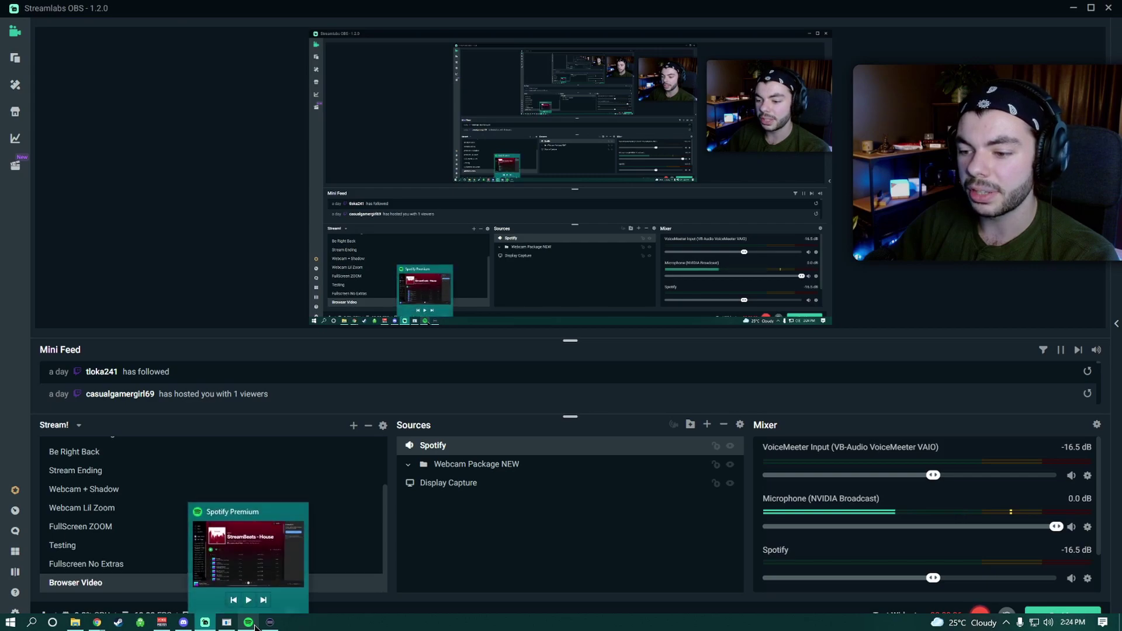
pyautogui.click(248, 599)
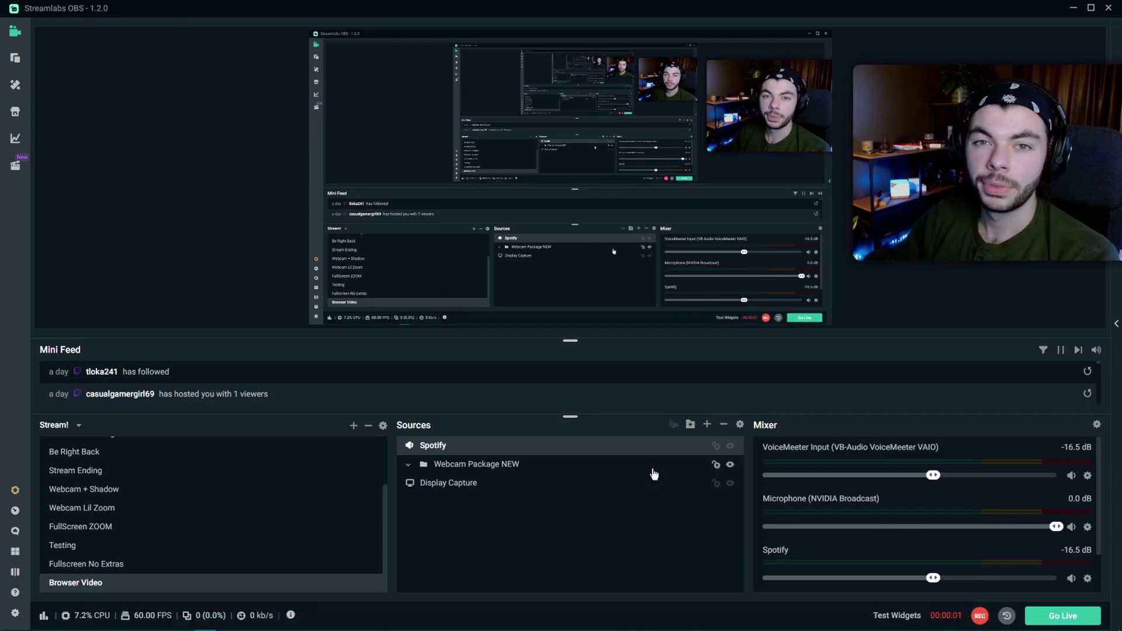
# Step: In Advanced Audio Settings, toggle Spotify's track 6 on and back off
pyautogui.click(1097, 425)
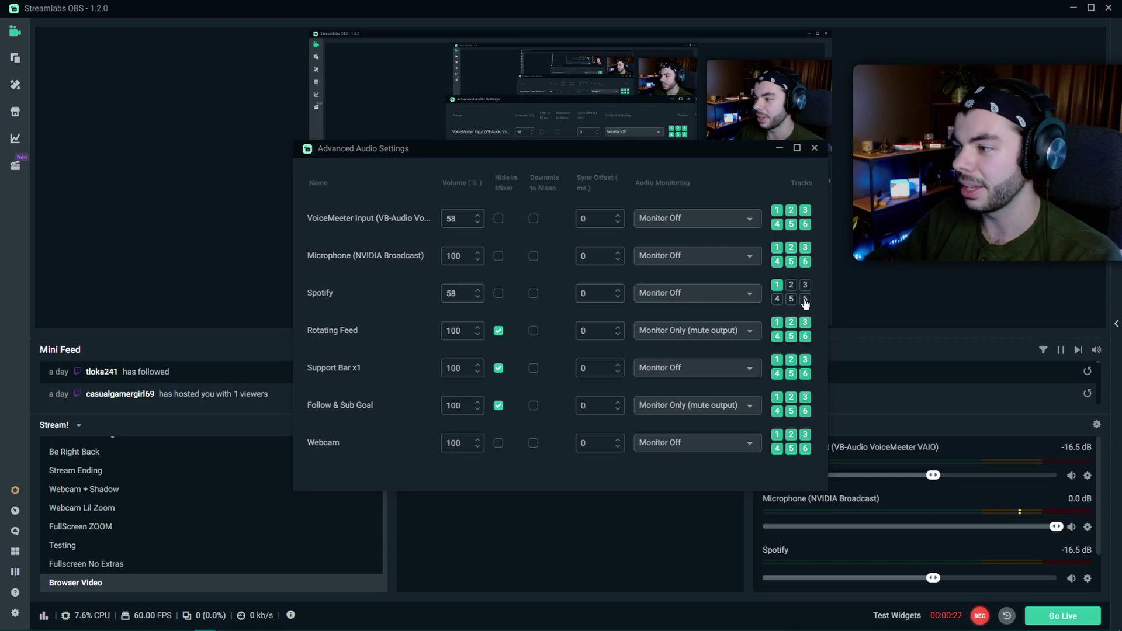
pyautogui.click(805, 301)
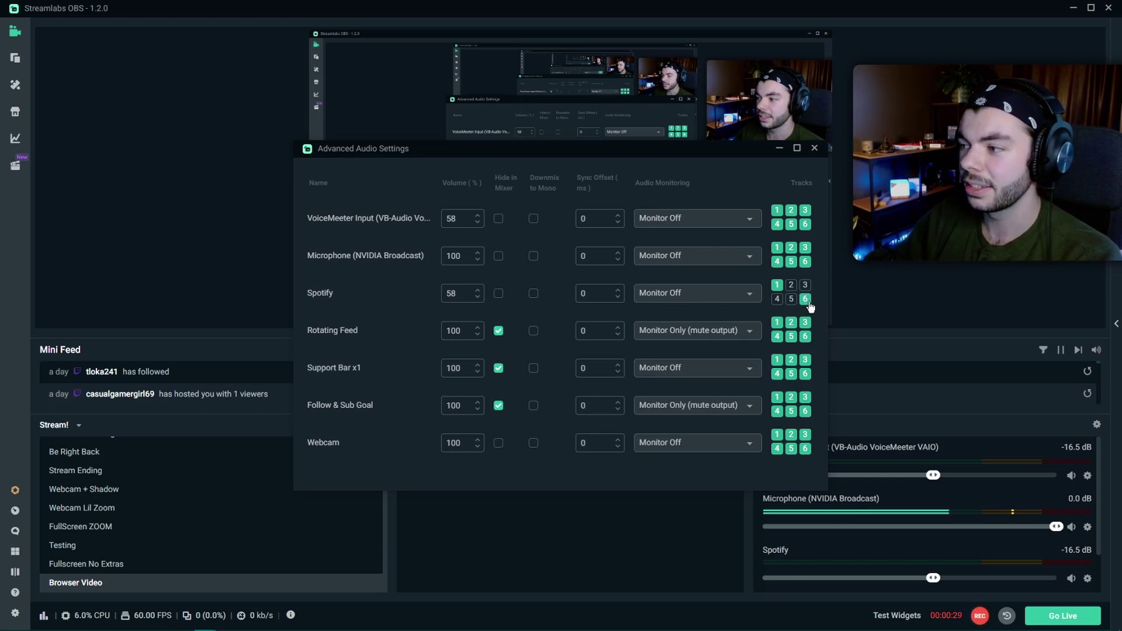
pyautogui.click(809, 302)
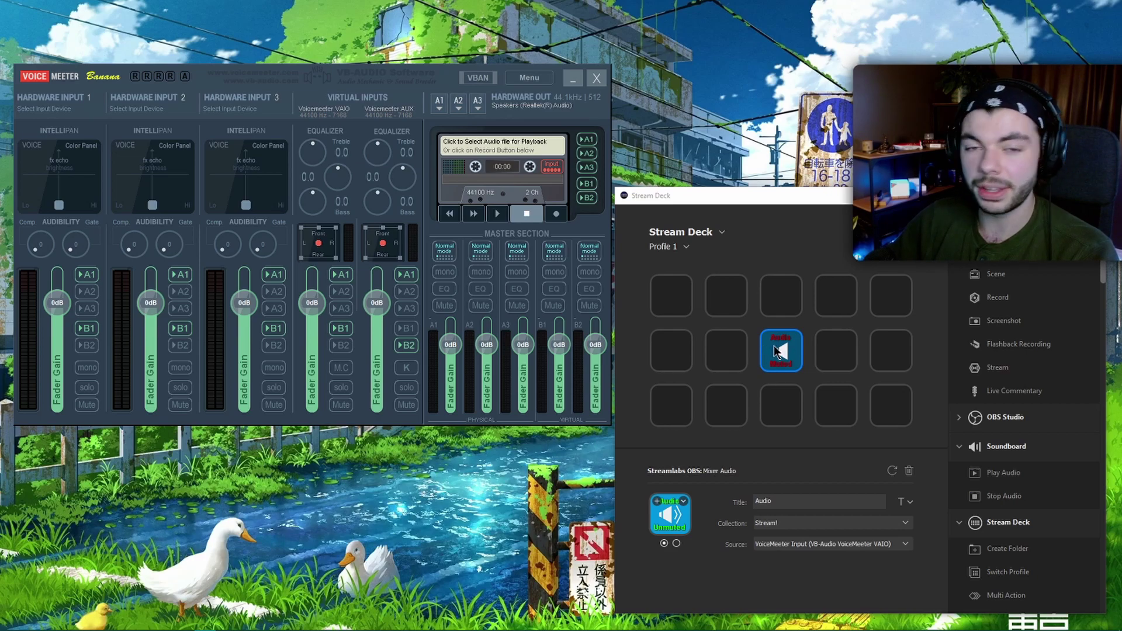
# Step: Toggle Spotify play/pause from its taskbar thumbnail preview
pyautogui.moveTo(225, 613)
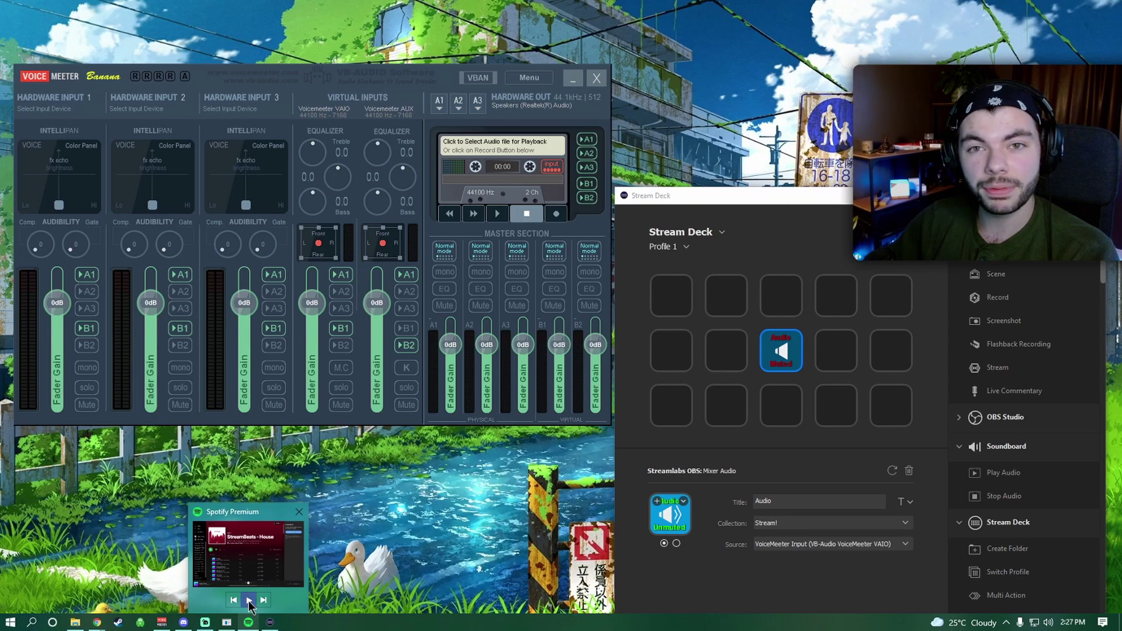
pyautogui.click(249, 601)
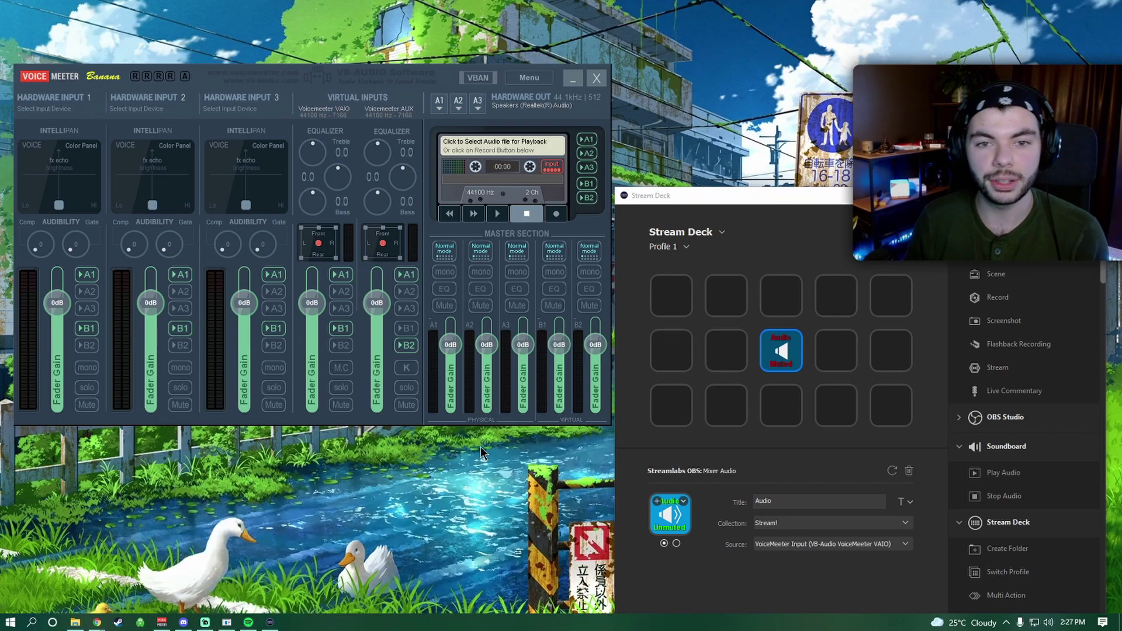